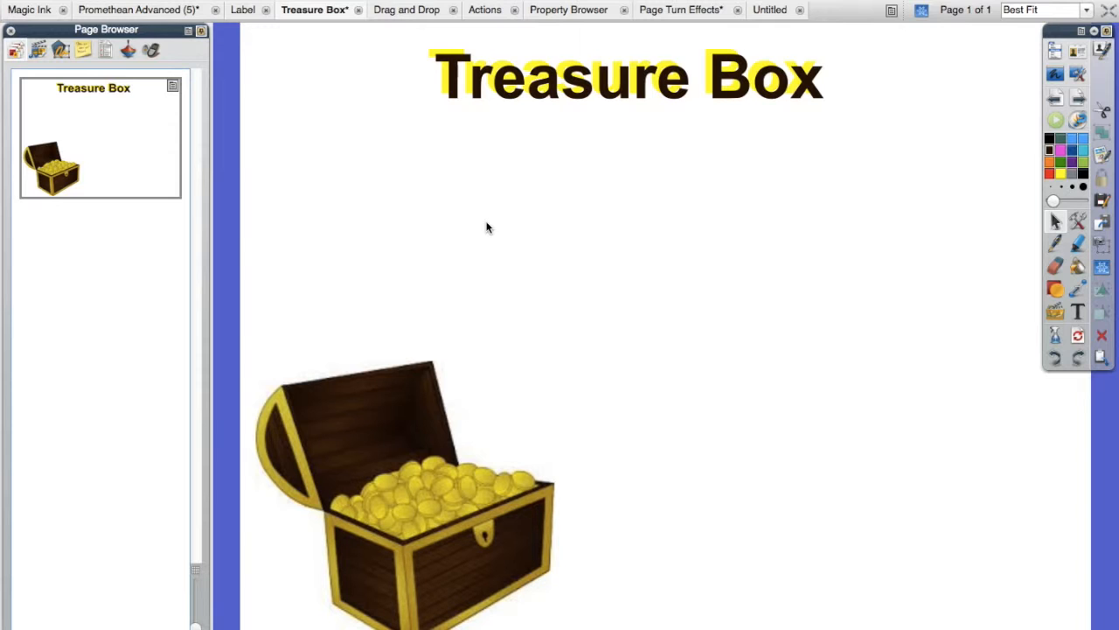
Step: Switch to the browser and run an advanced Google image search for "treasure box" with usage rights "free to use, share or modify, even commercially"
left_click(1079, 313)
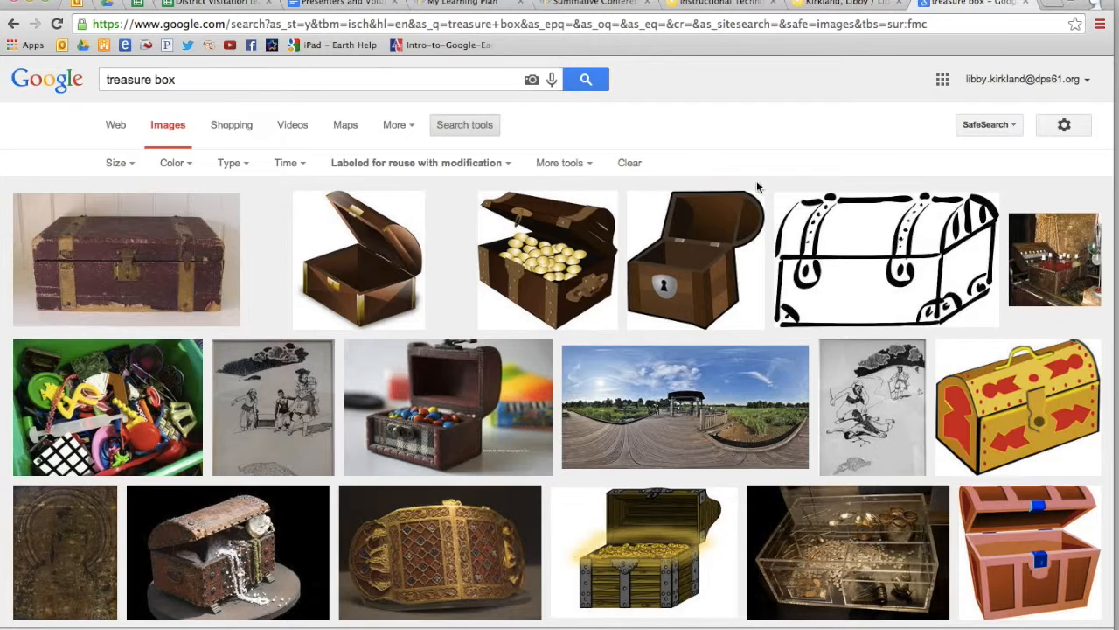
left_click(1065, 127)
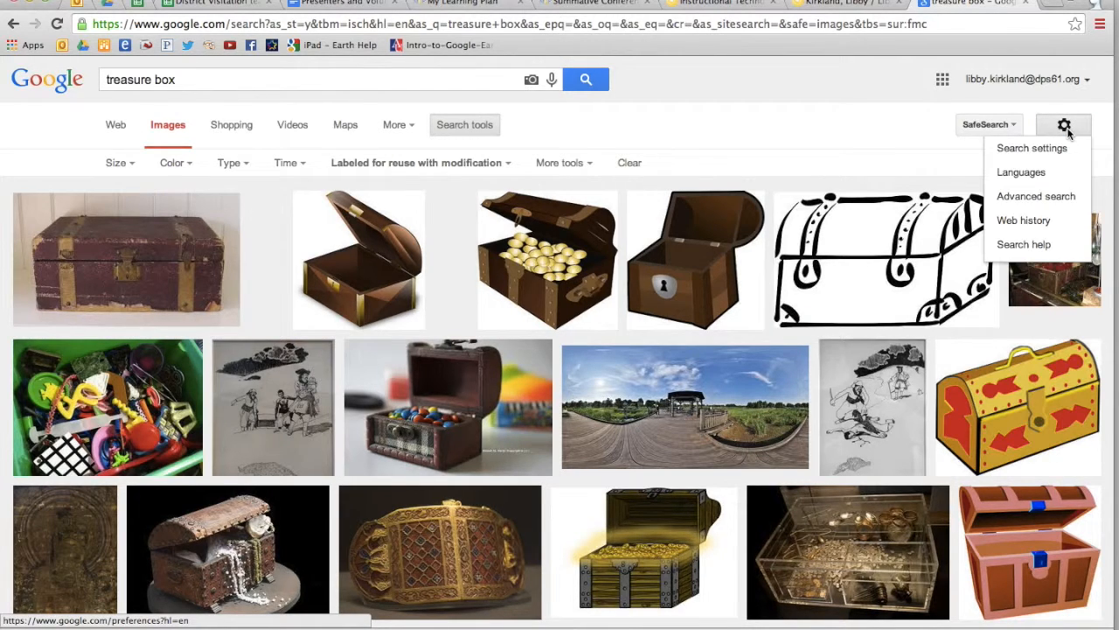
left_click(1036, 198)
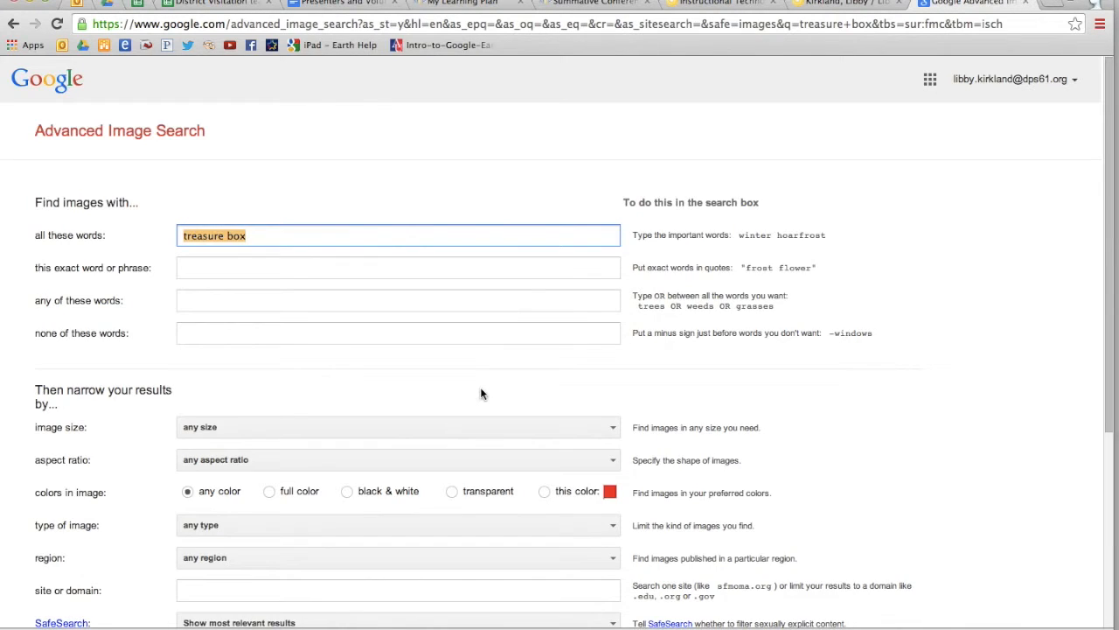
scroll(481, 385, "down", 4)
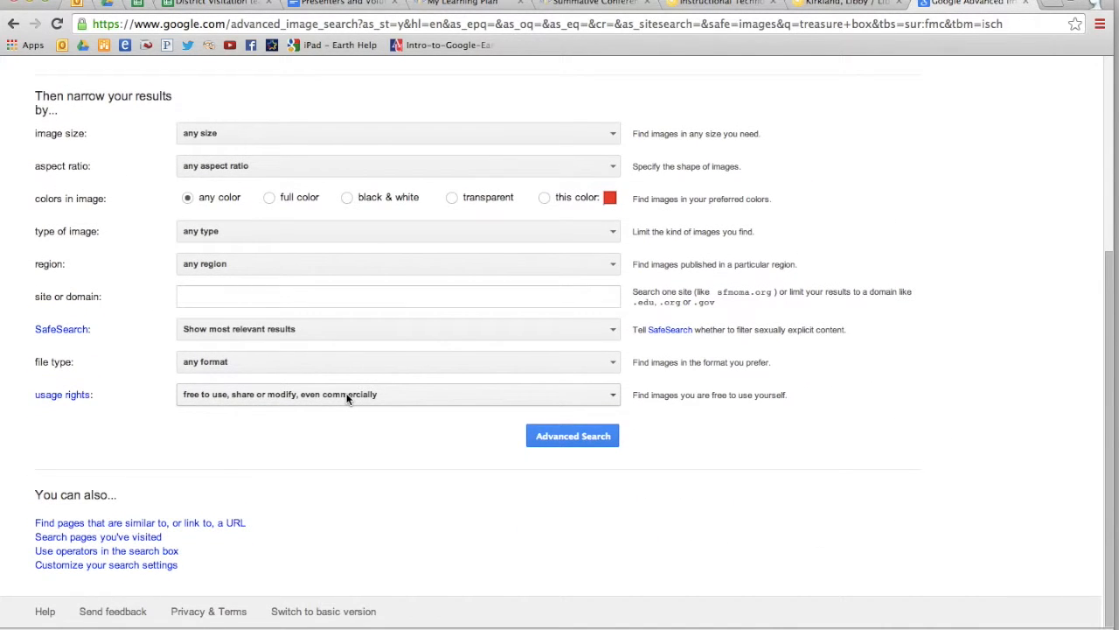
left_click(347, 398)
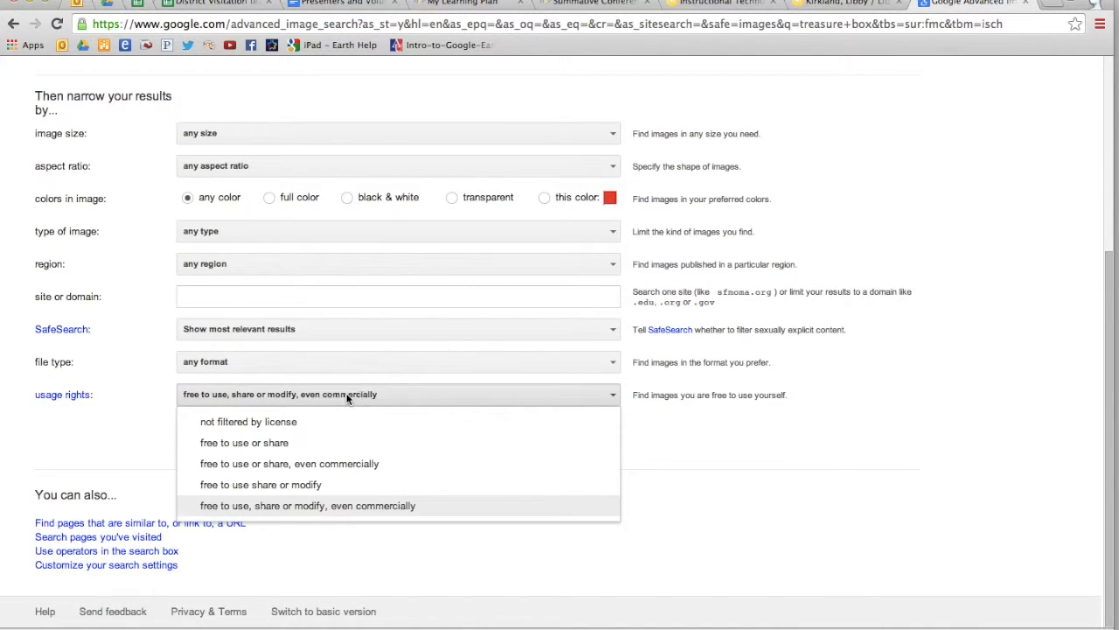
left_click(284, 507)
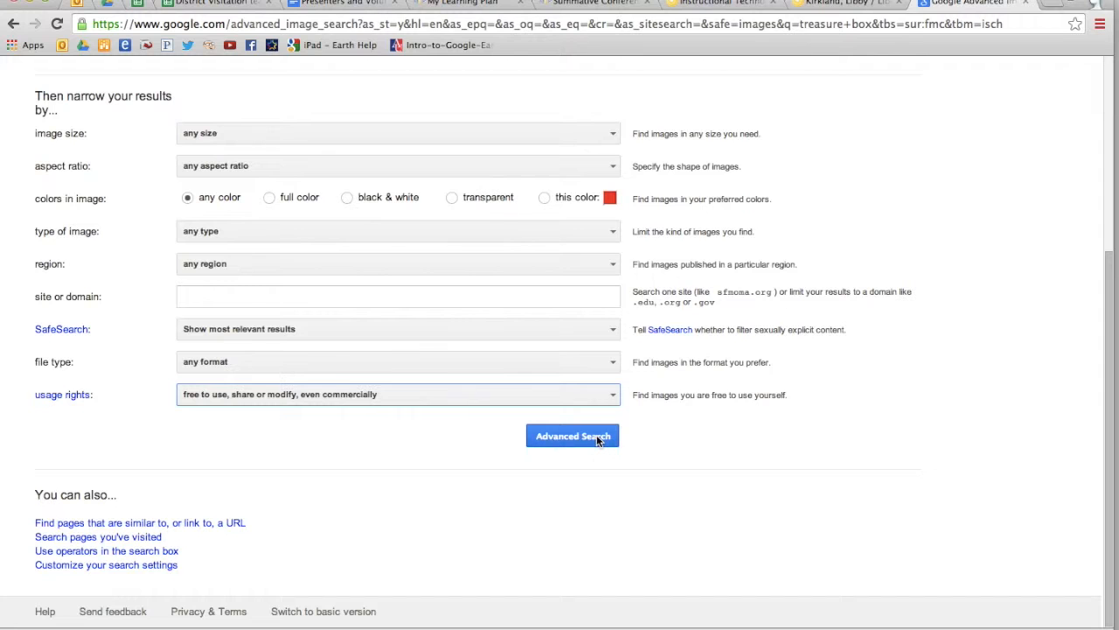
left_click(596, 435)
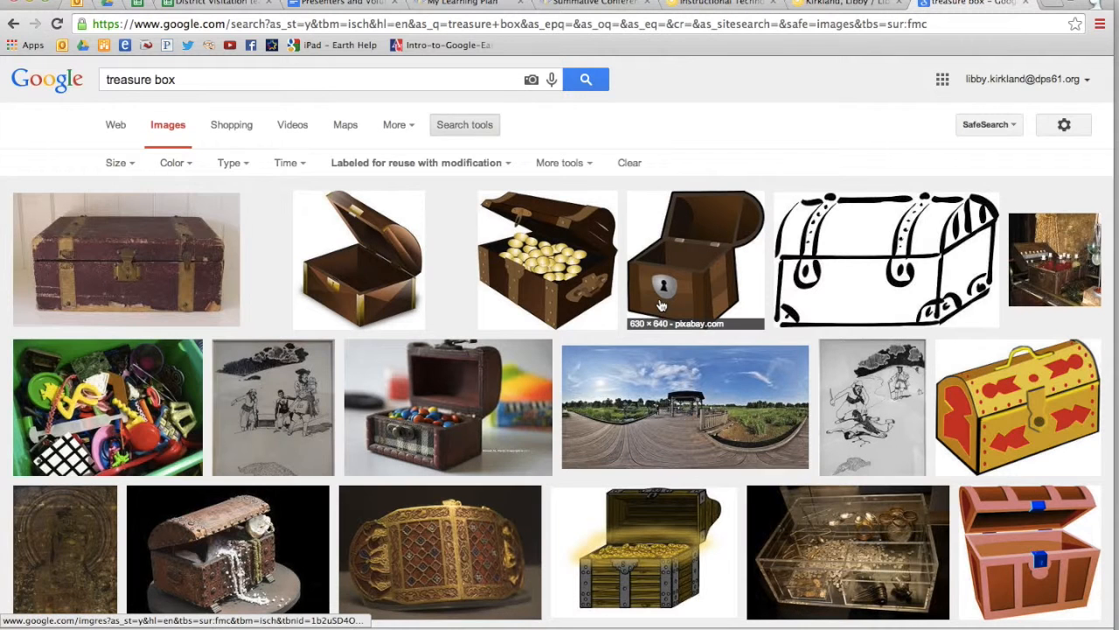
Step: Find the openclipart image of an open chest full of gold coins in the results and copy it
scroll(579, 418, "down", 1)
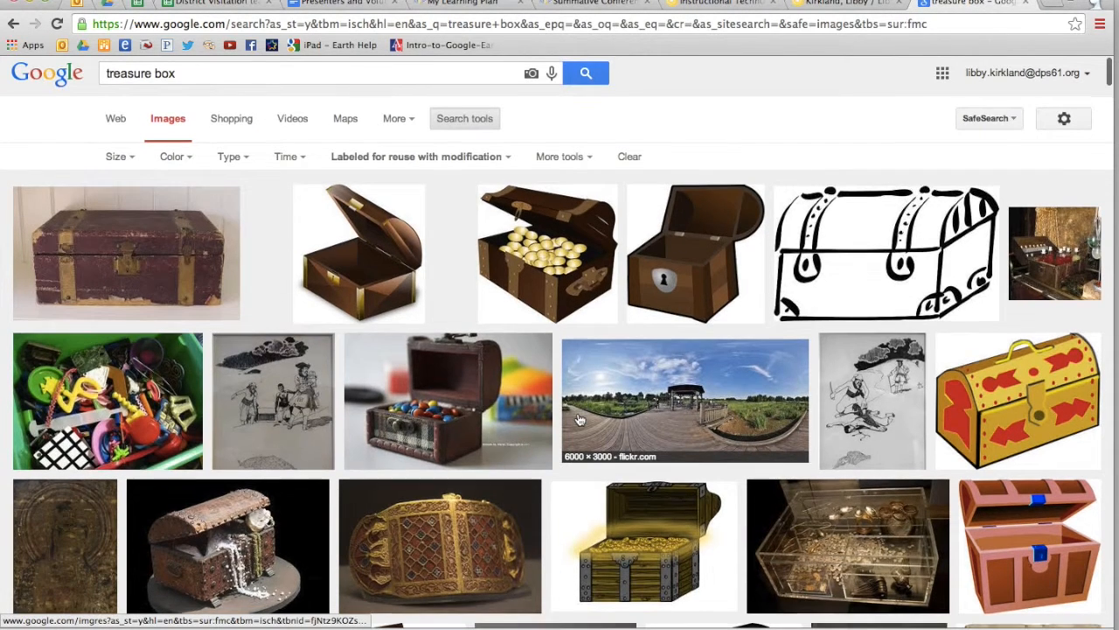
scroll(579, 421, "down", 3)
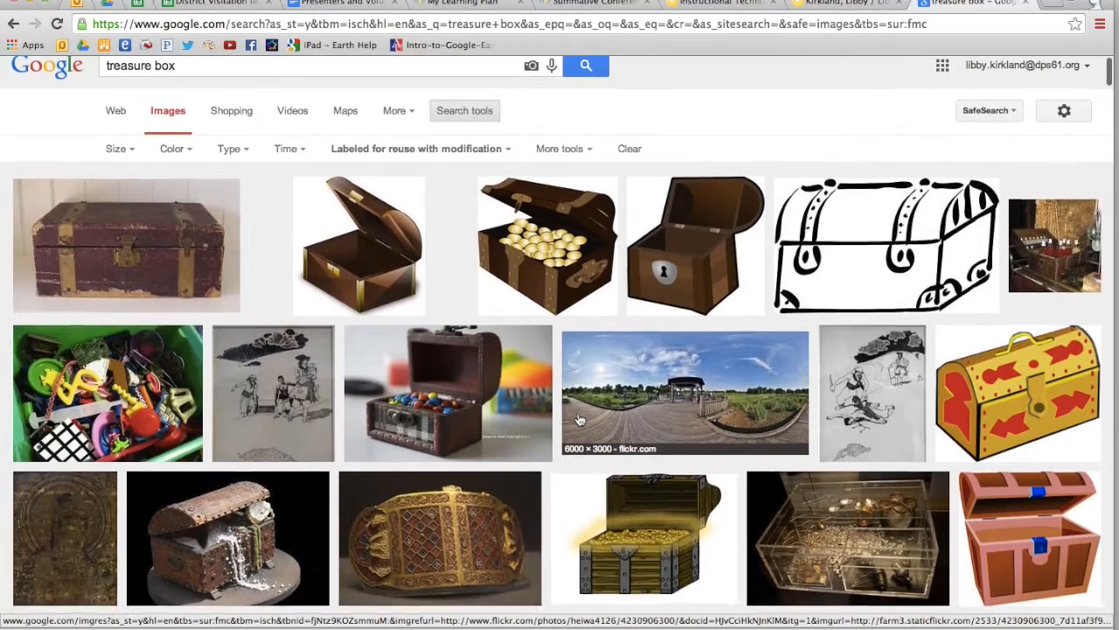
scroll(579, 421, "down", 3)
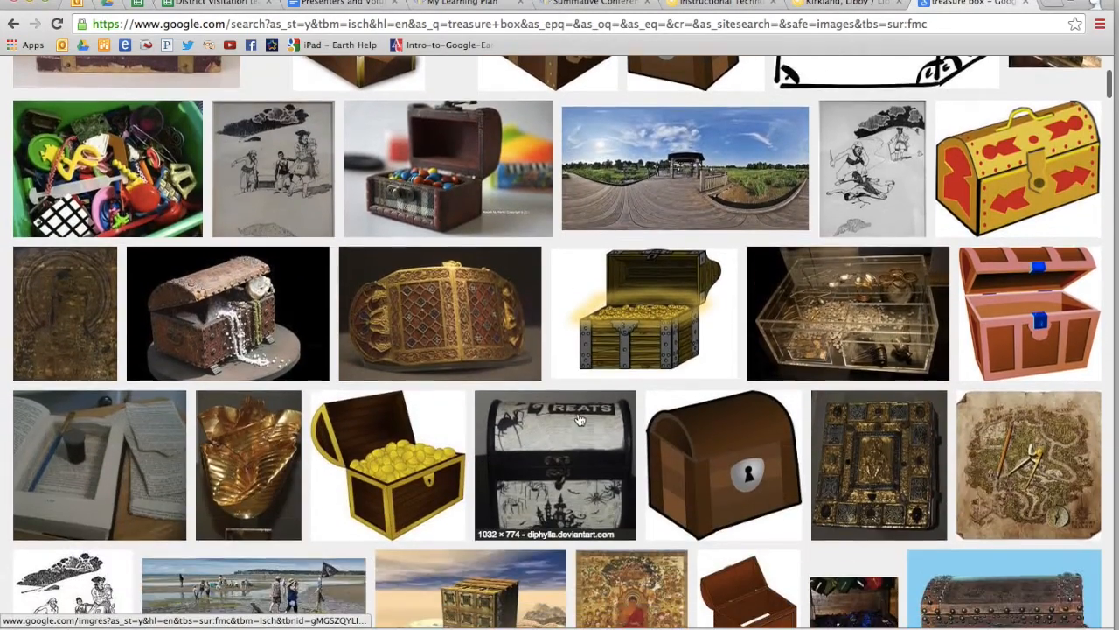
scroll(579, 420, "down", 3)
scroll(578, 420, "down", 1)
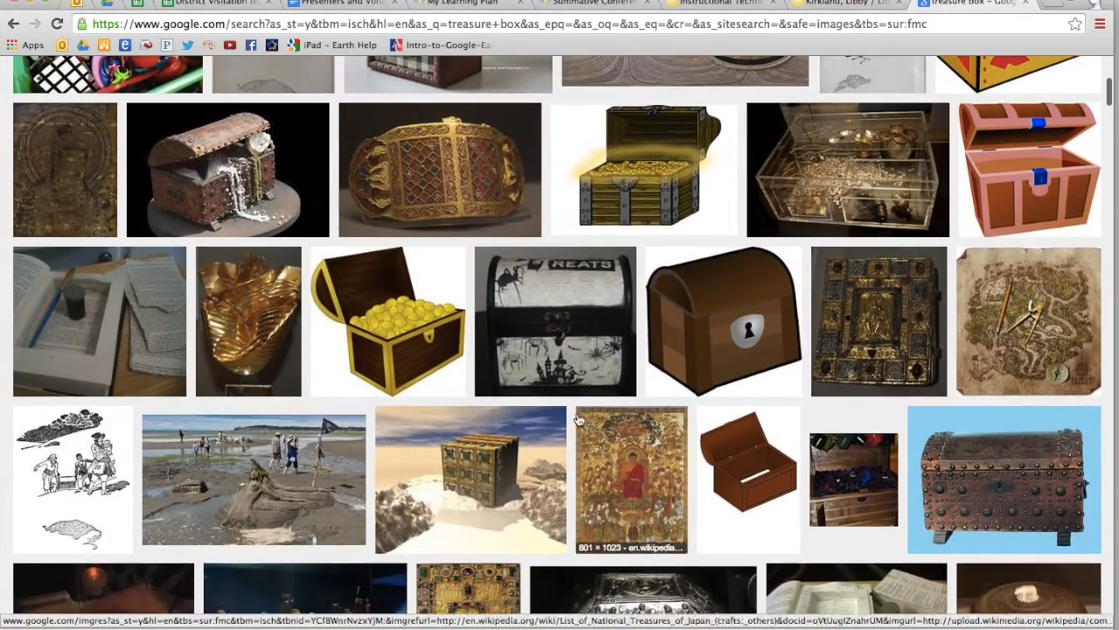
right_click(418, 338)
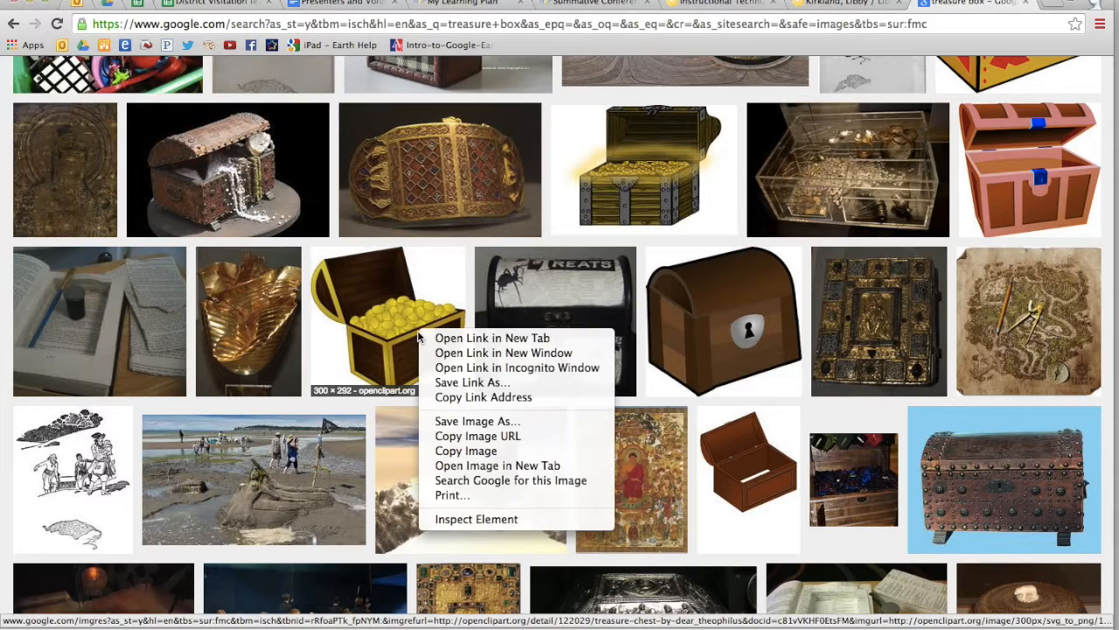
left_click(466, 451)
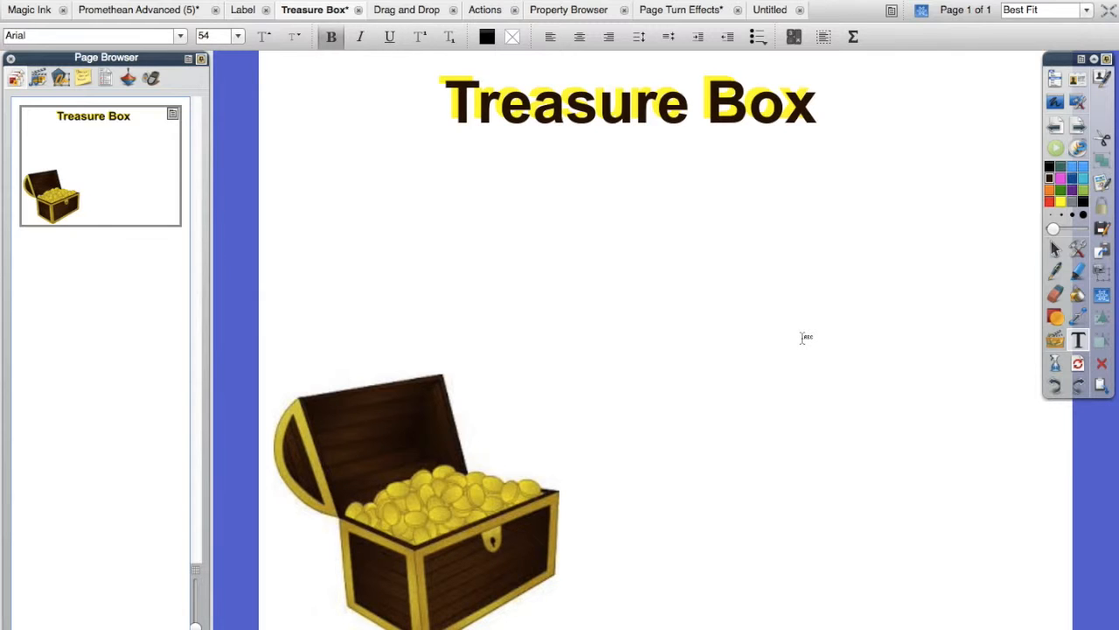
Step: Switch back to ActivInspire, paste the copied chest onto the Treasure Box page, and delete that extra copy
left_click(1056, 249)
right_click(909, 285)
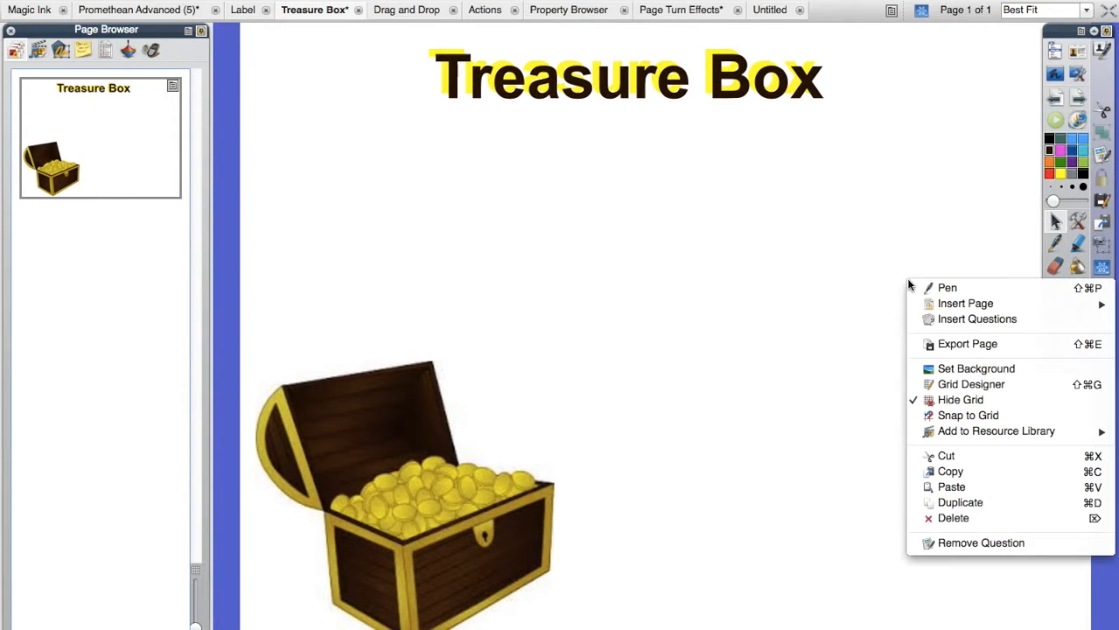
left_click(951, 487)
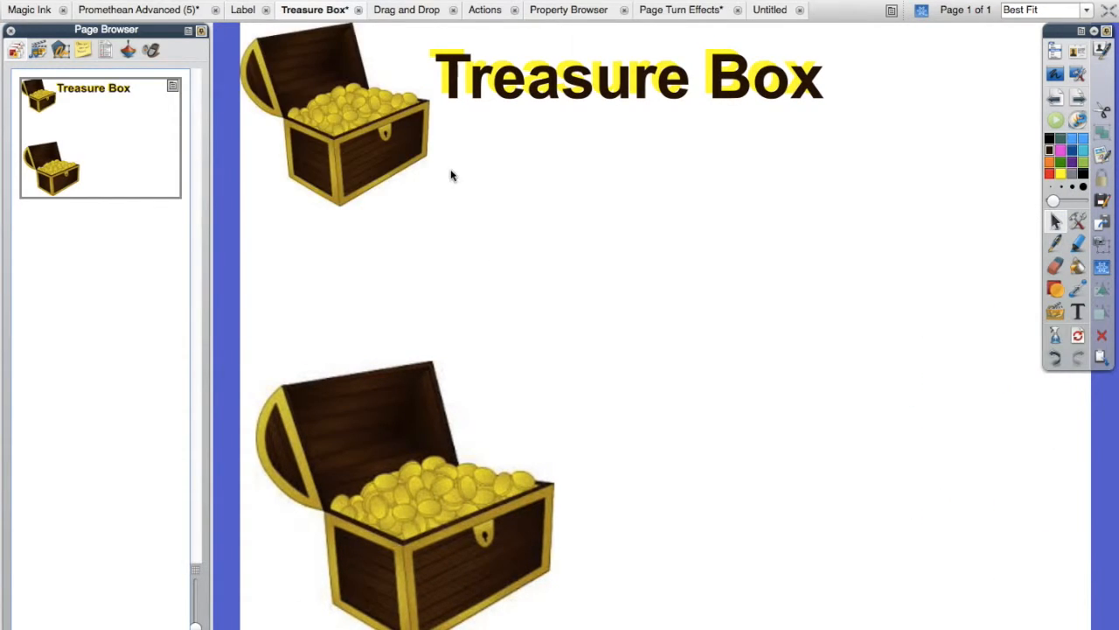
left_click(356, 147)
key("Delete")
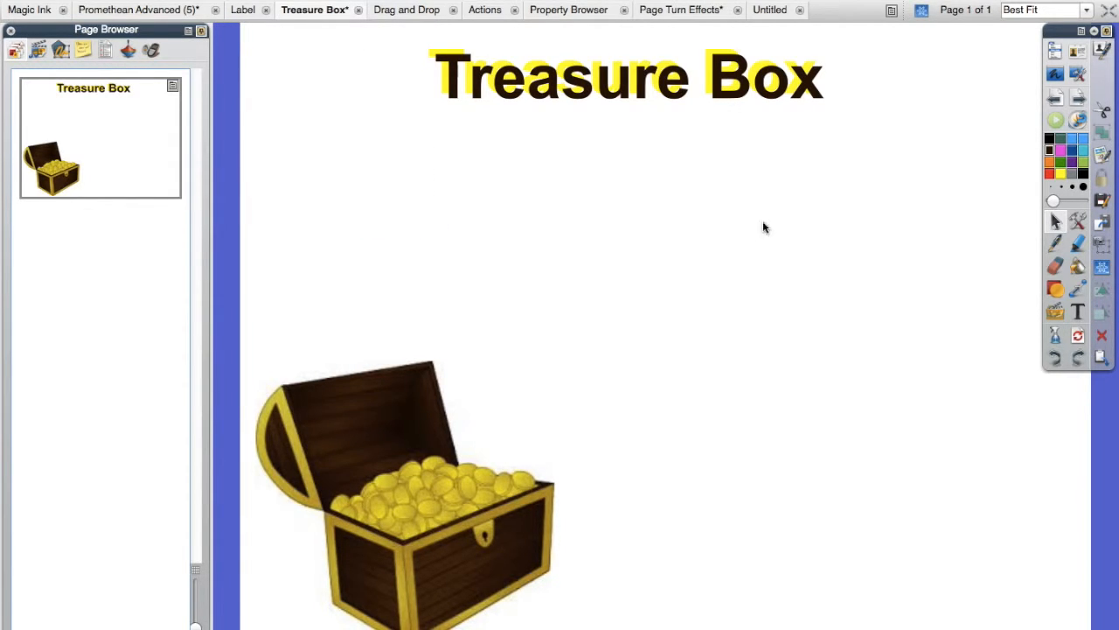
Step: Add three separate text objects, each with a student's first name, in the blank area beside the treasure chest
left_click(1077, 312)
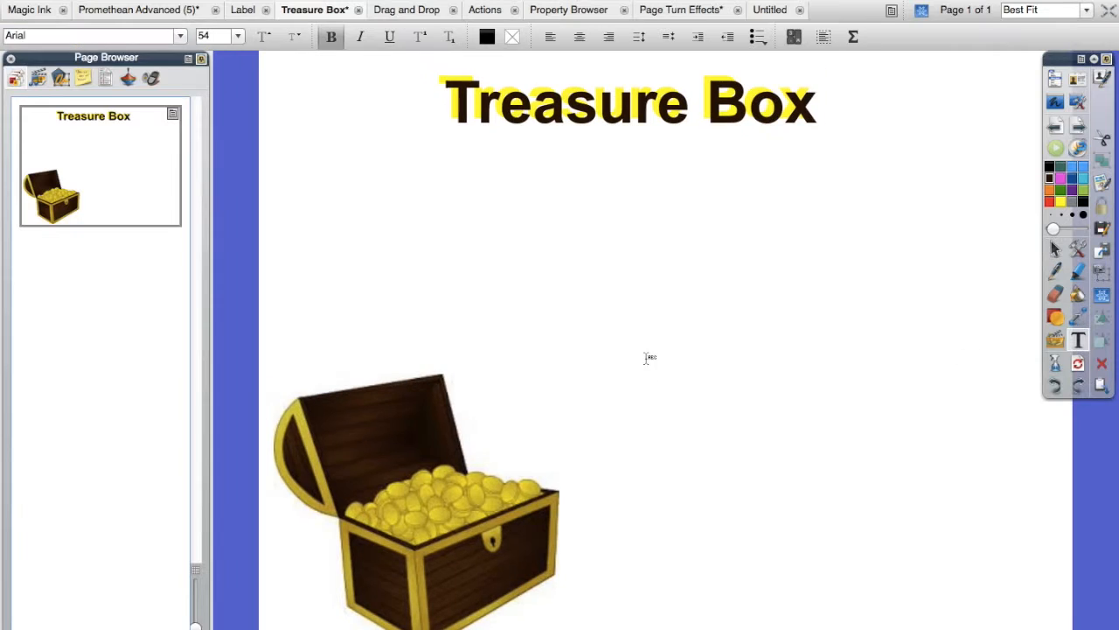
left_click(577, 324)
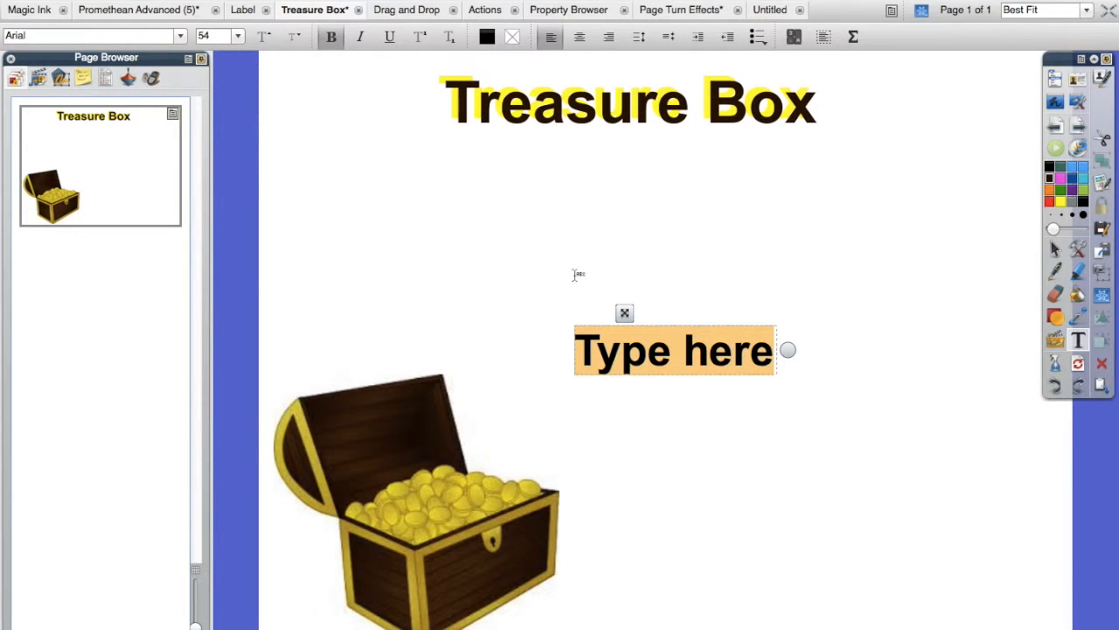
type("Katie")
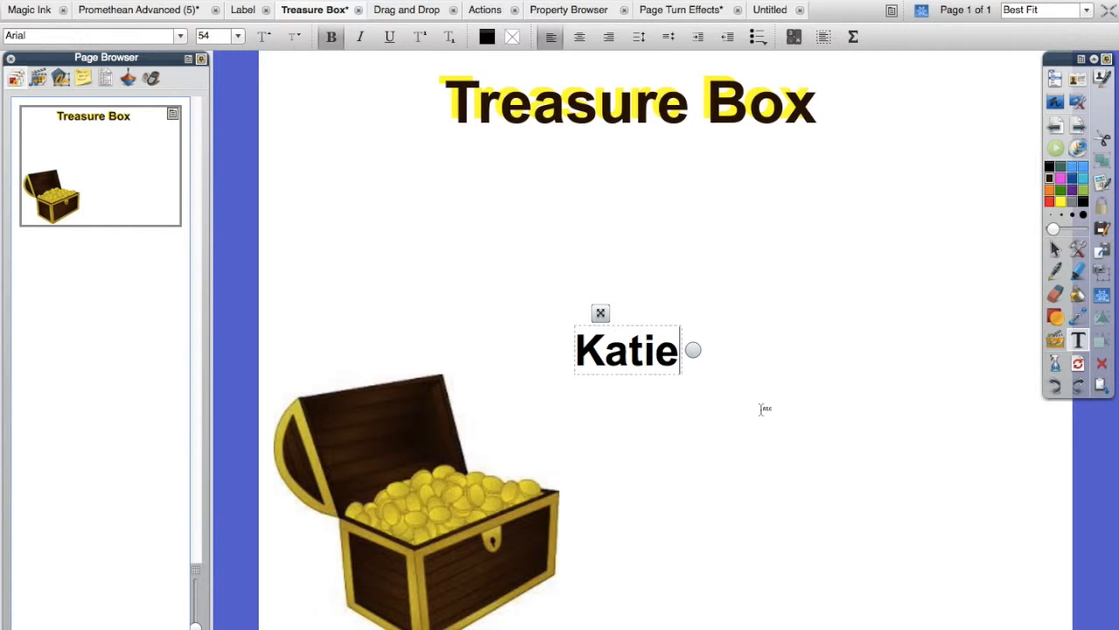
left_click(770, 461)
left_click(770, 461)
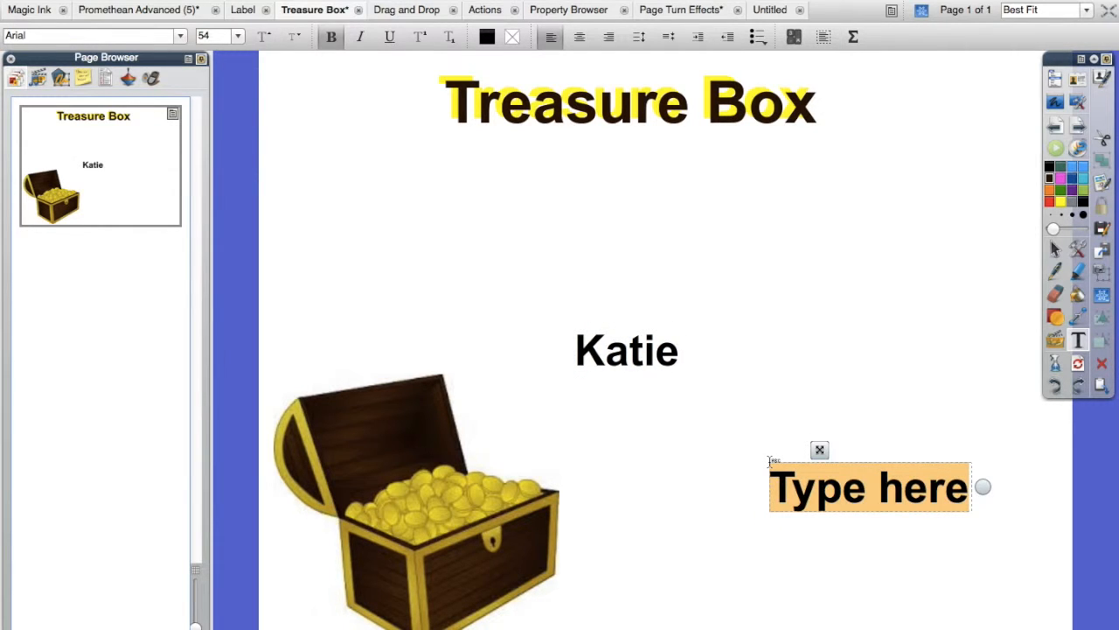
type("Jesse")
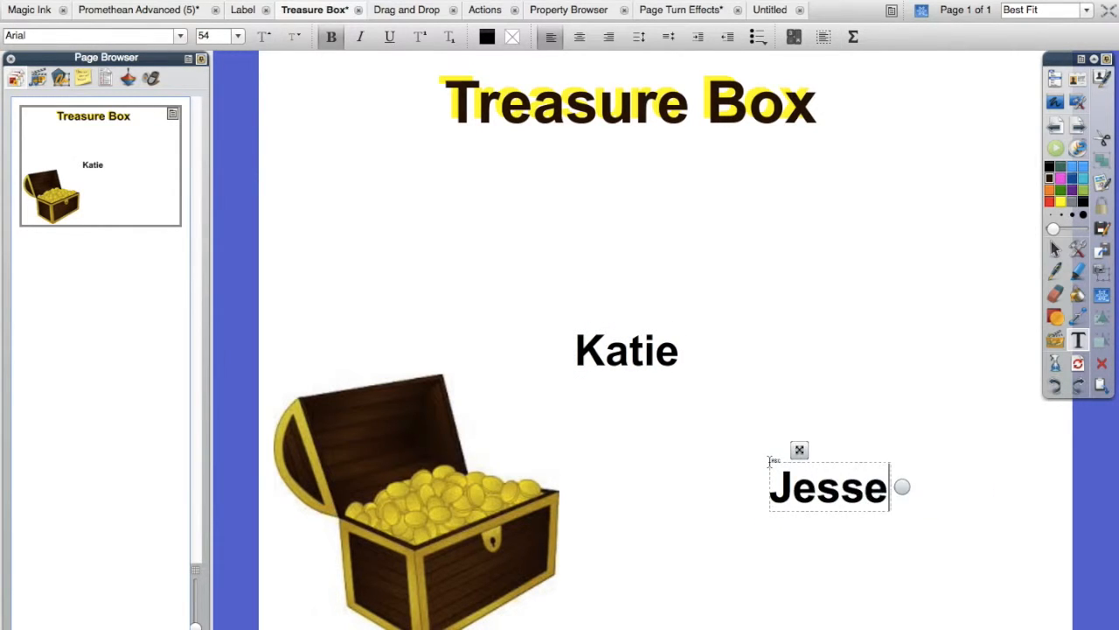
left_click(778, 378)
left_click(778, 379)
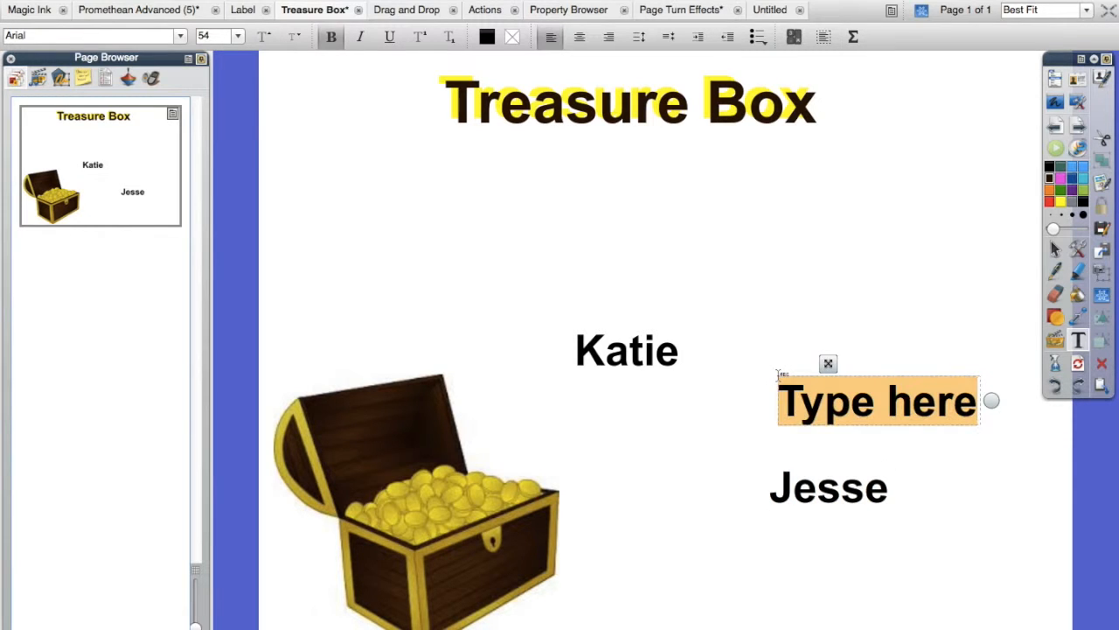
type("Isaiah")
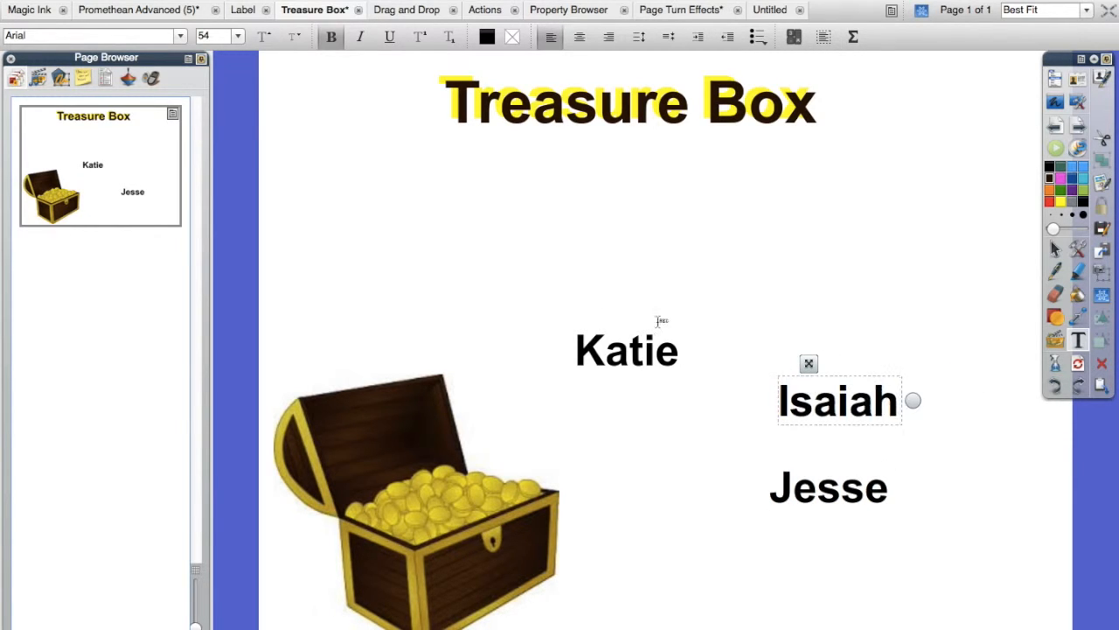
Step: Add two more students' first names as text objects, one just above the first name and one between the chest and the lowest name
left_click(527, 290)
left_click(526, 291)
type("Connor")
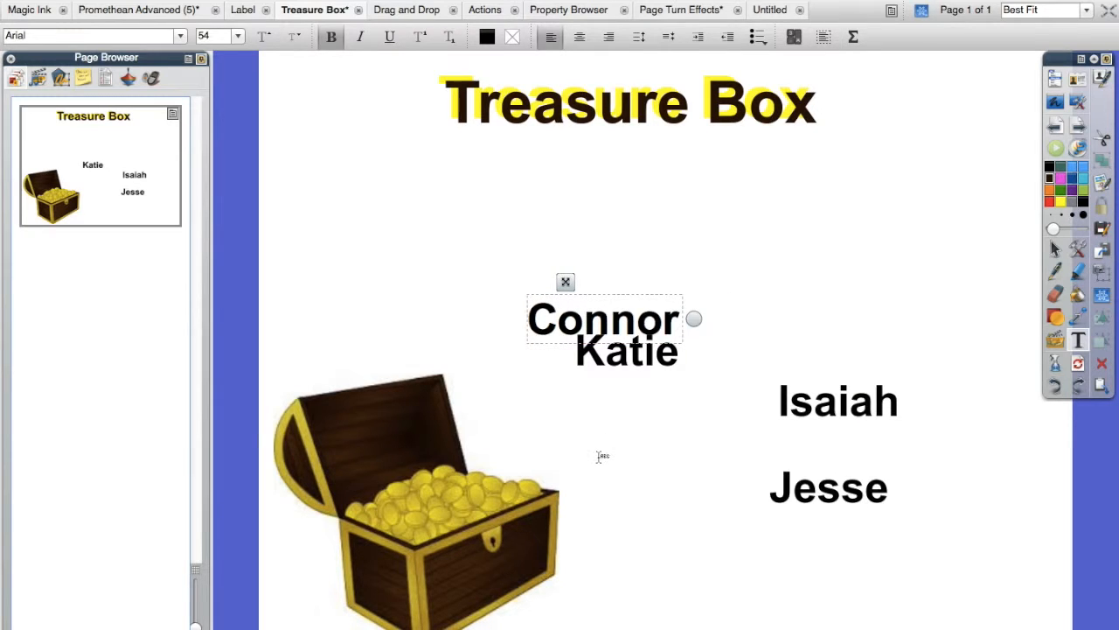
left_click(600, 456)
left_click(600, 456)
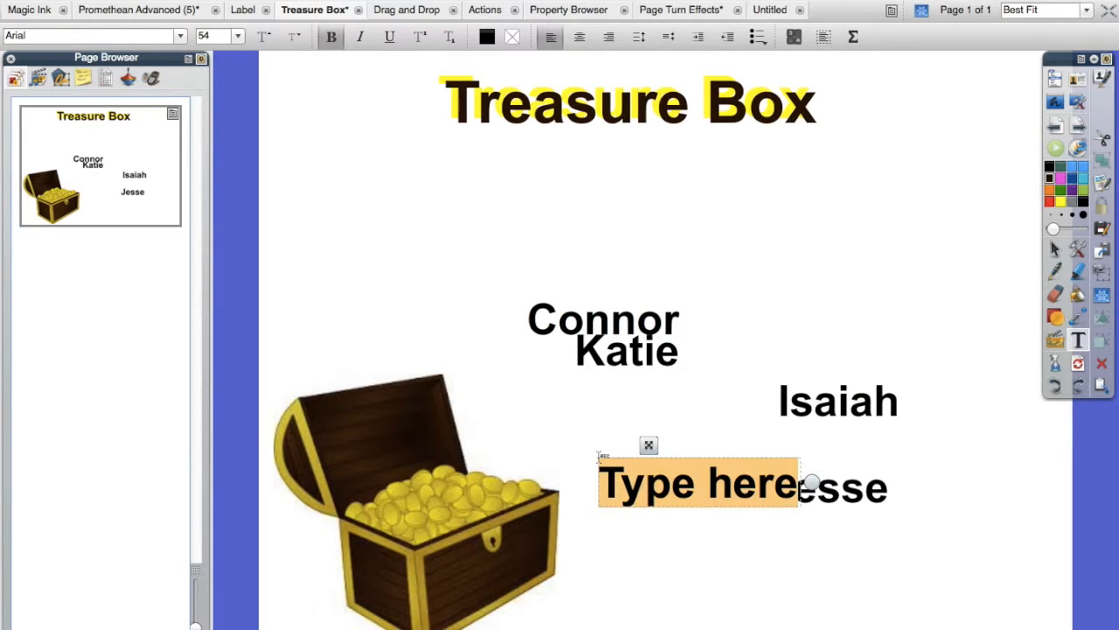
type("Monee")
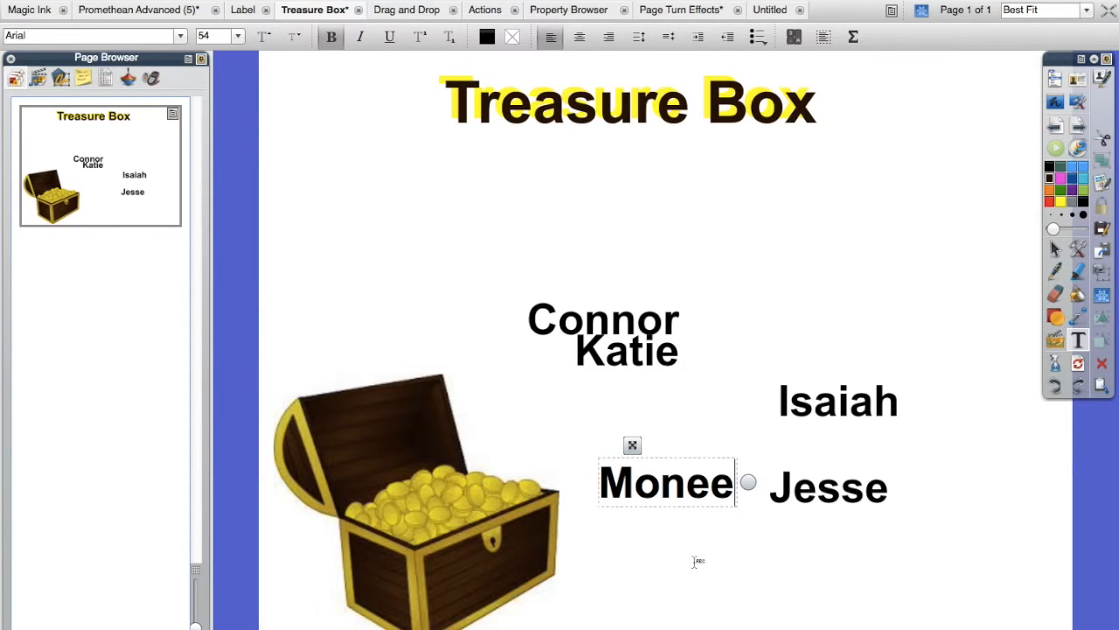
left_click(697, 561)
Step: Move all five name text objects onto the gold coins in the treasure chest
left_click(1055, 248)
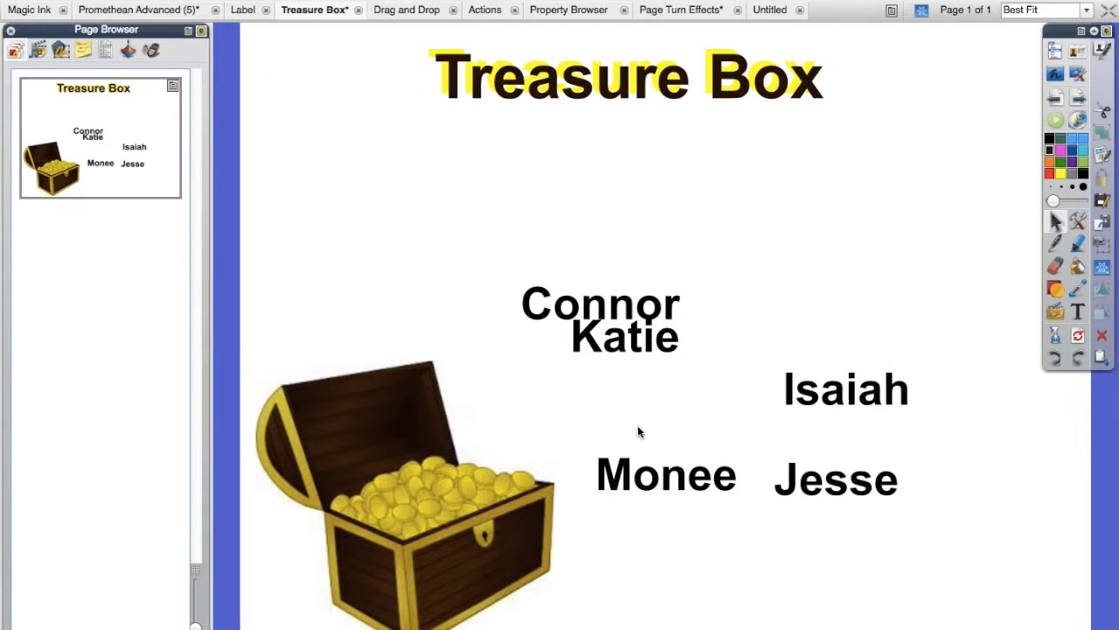
left_click_drag(711, 487, 484, 515)
left_click_drag(634, 311, 459, 481)
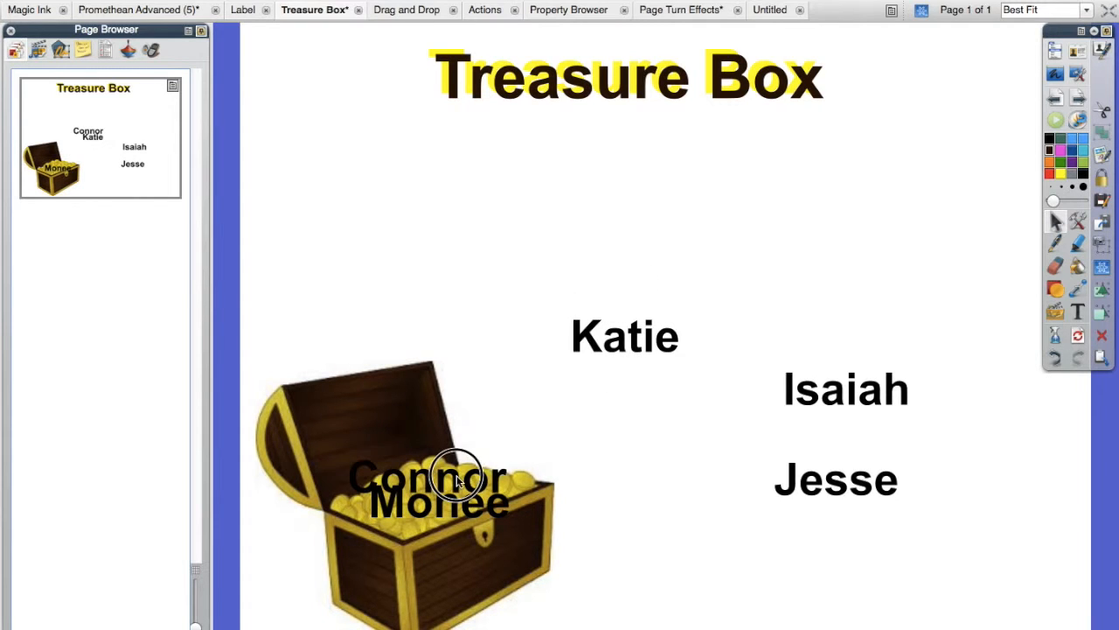
left_click_drag(655, 341, 479, 529)
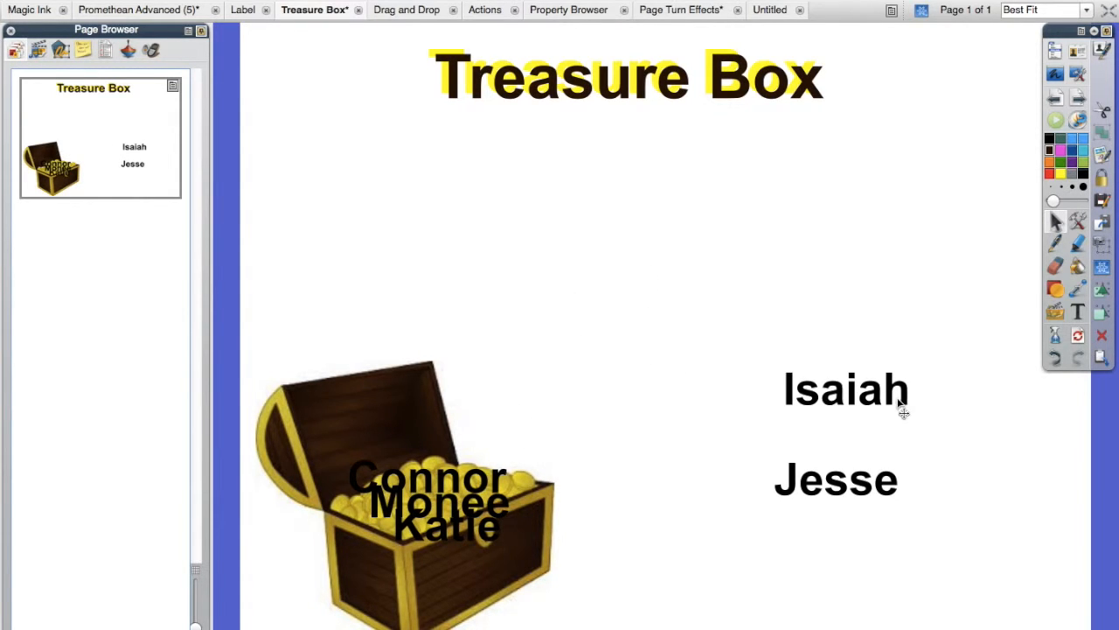
left_click_drag(865, 482, 462, 508)
left_click_drag(840, 390, 417, 516)
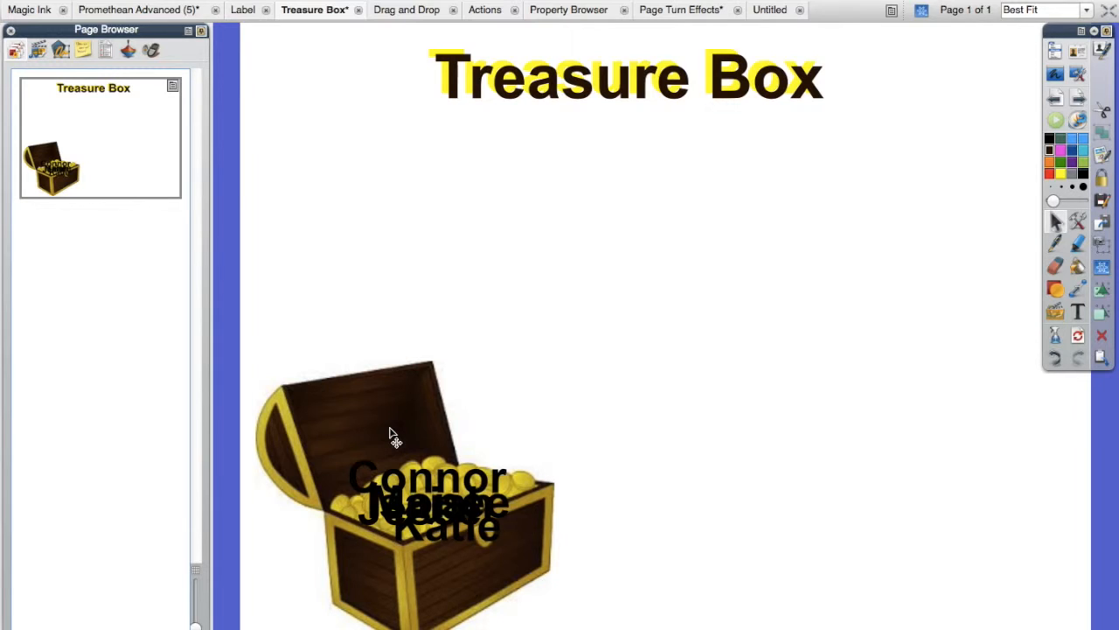
Step: Move the chest image (Image1) to the front of the Middle Layer, above all text objects, and lock it
left_click(62, 48)
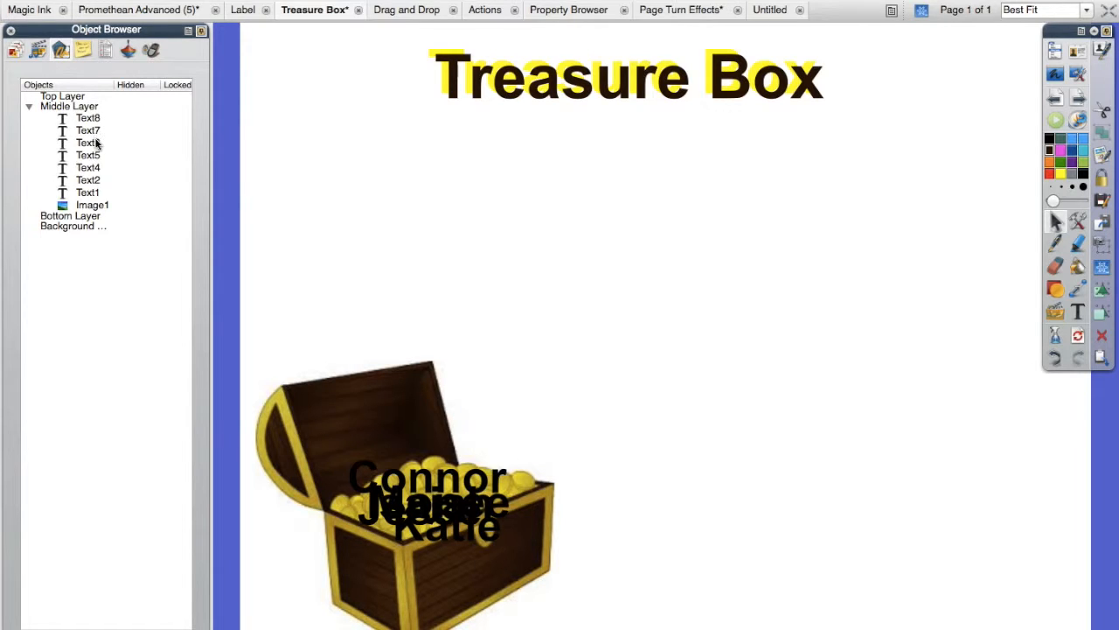
left_click(95, 206)
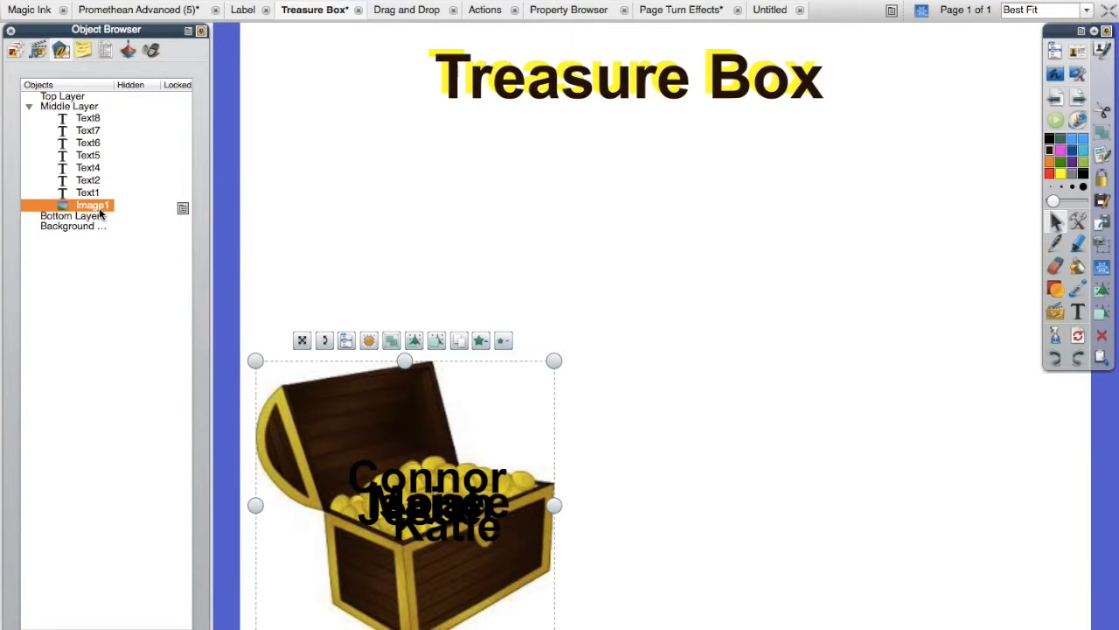
left_click_drag(98, 207, 94, 117)
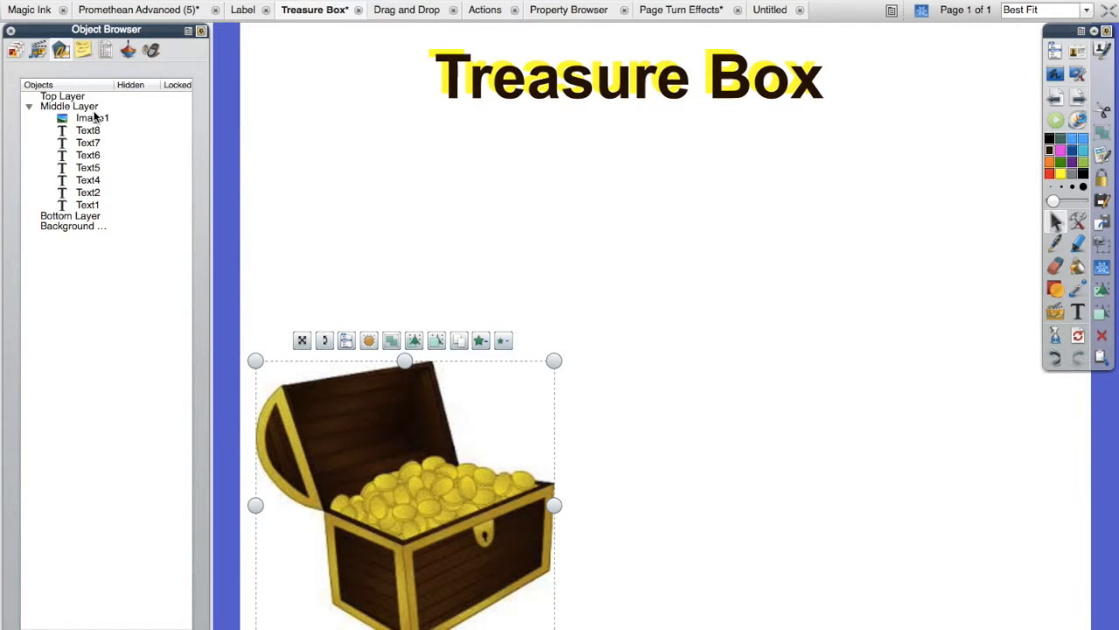
left_click(346, 346)
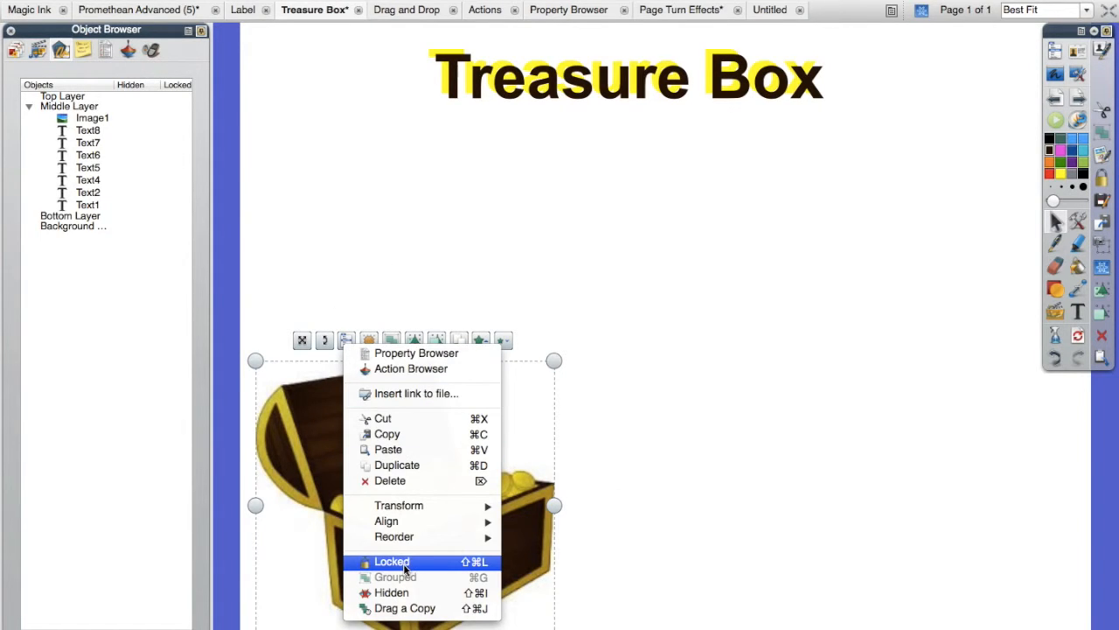
left_click(403, 561)
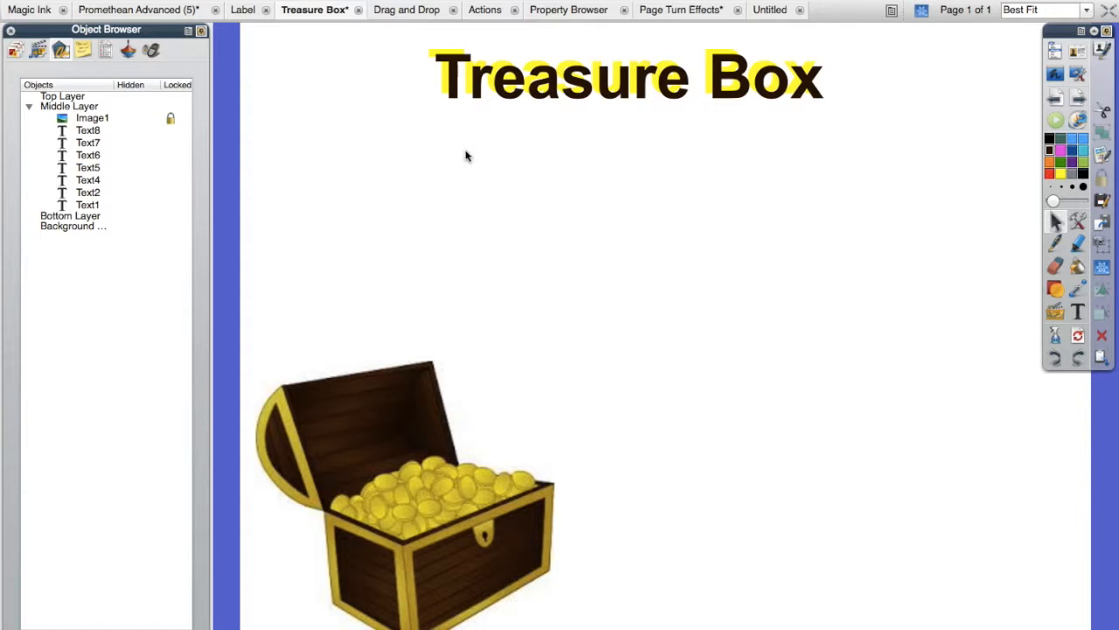
Step: Lock both text objects that make up the "Treasure Box" title so they cannot be moved
left_click(382, 51)
left_click_drag(382, 51, 867, 97)
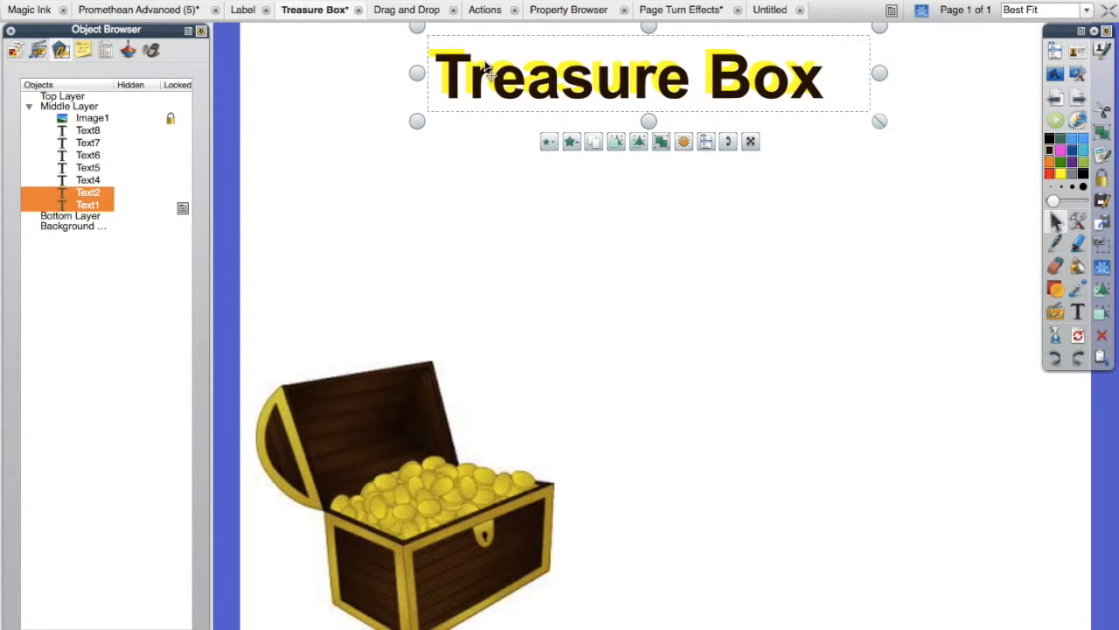
left_click(348, 117)
left_click(391, 68)
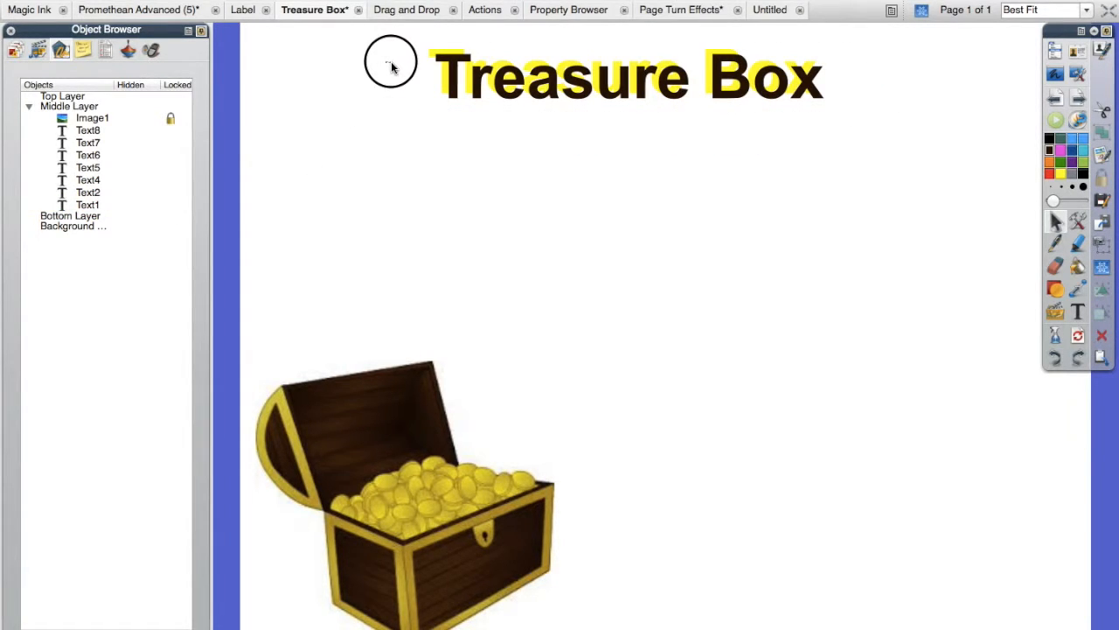
left_click_drag(391, 67, 831, 113)
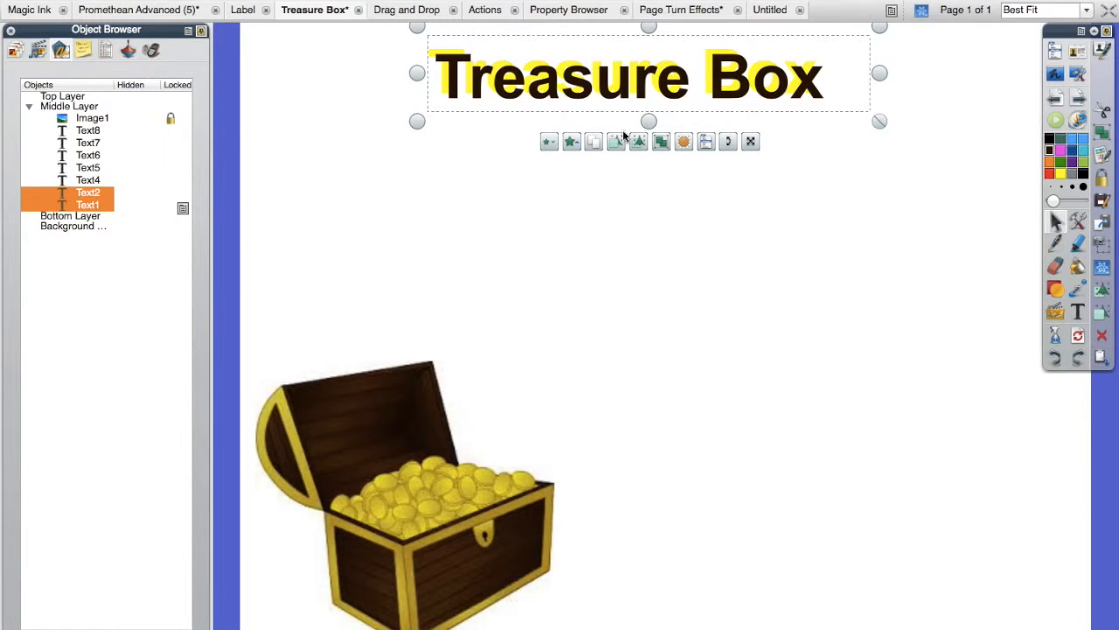
left_click(706, 148)
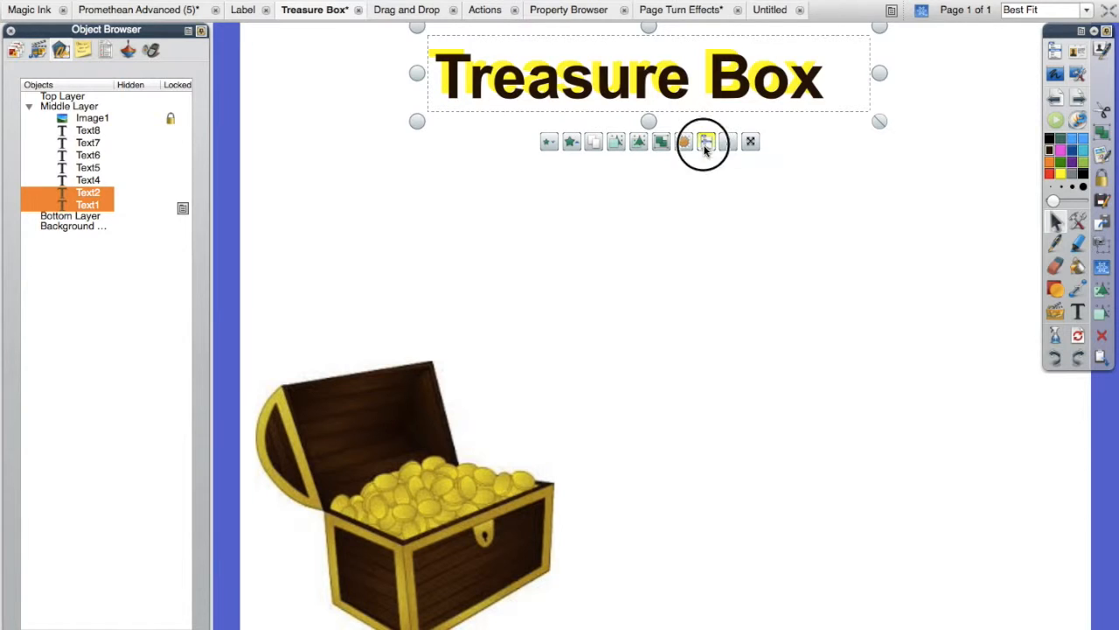
left_click(748, 339)
left_click_drag(730, 74, 525, 86)
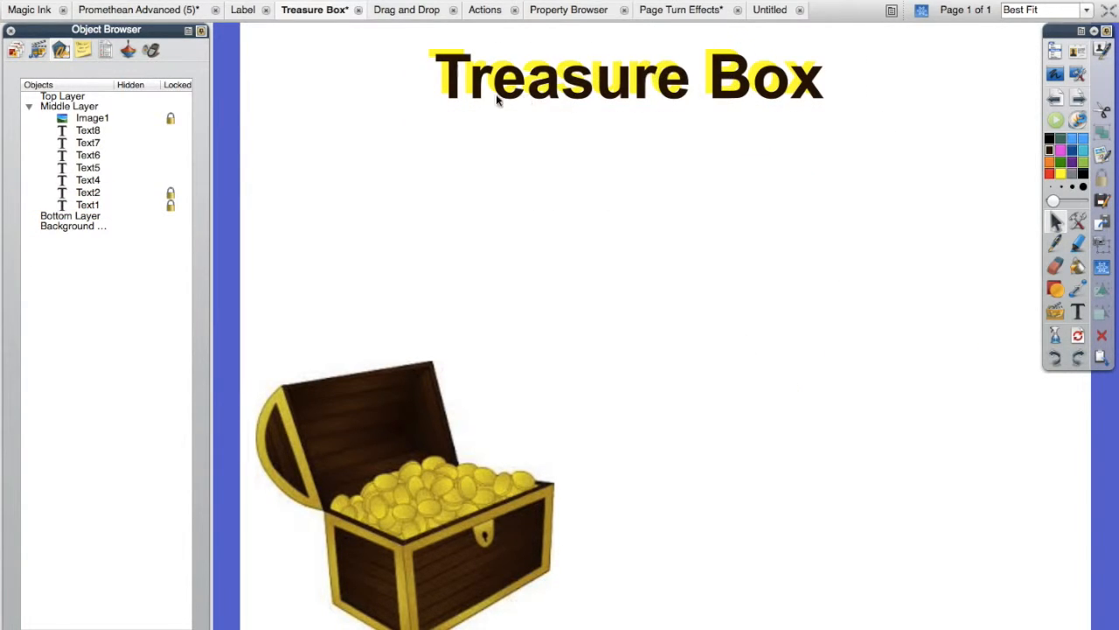
Step: Pull two of the hidden student names out of the treasure chest into the blank area below the title
mouse_move(331, 417)
left_mouse_down()
mouse_move(362, 451)
mouse_move(341, 428)
left_mouse_up()
left_click(426, 507)
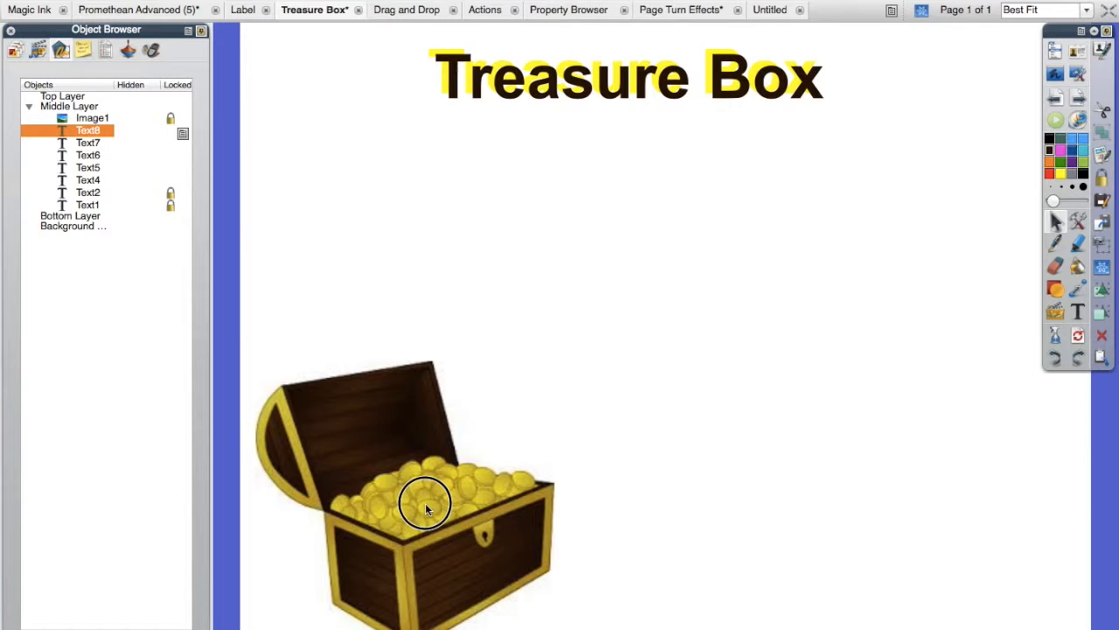
left_click_drag(426, 507, 397, 542)
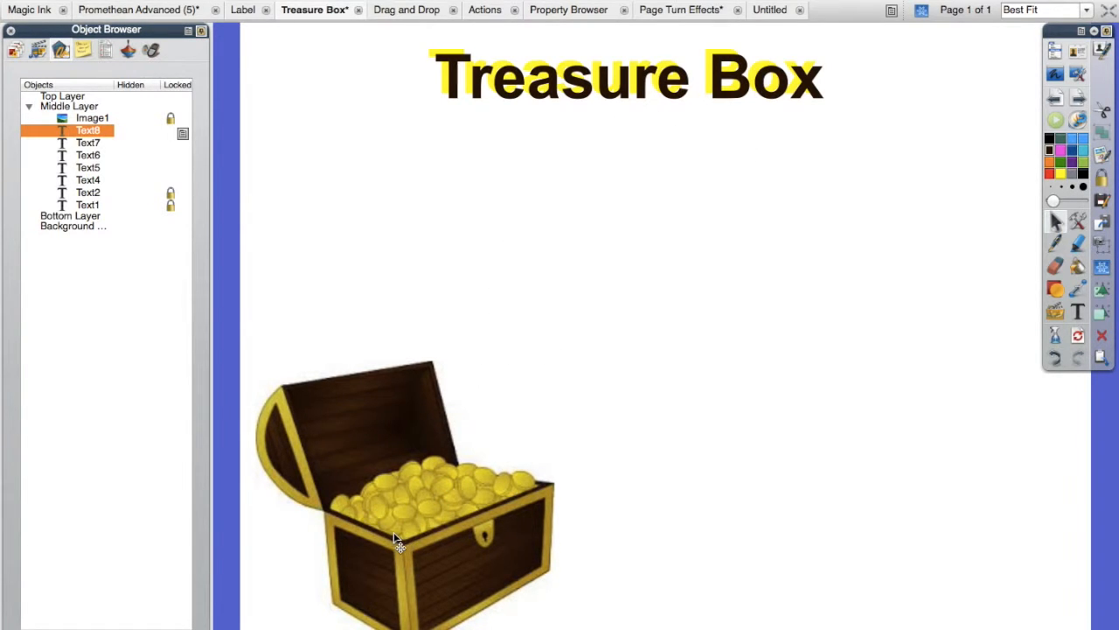
left_click_drag(398, 542, 787, 232)
left_click_drag(465, 551, 982, 306)
left_click(429, 533)
left_click(435, 579)
left_click_drag(430, 530, 795, 316)
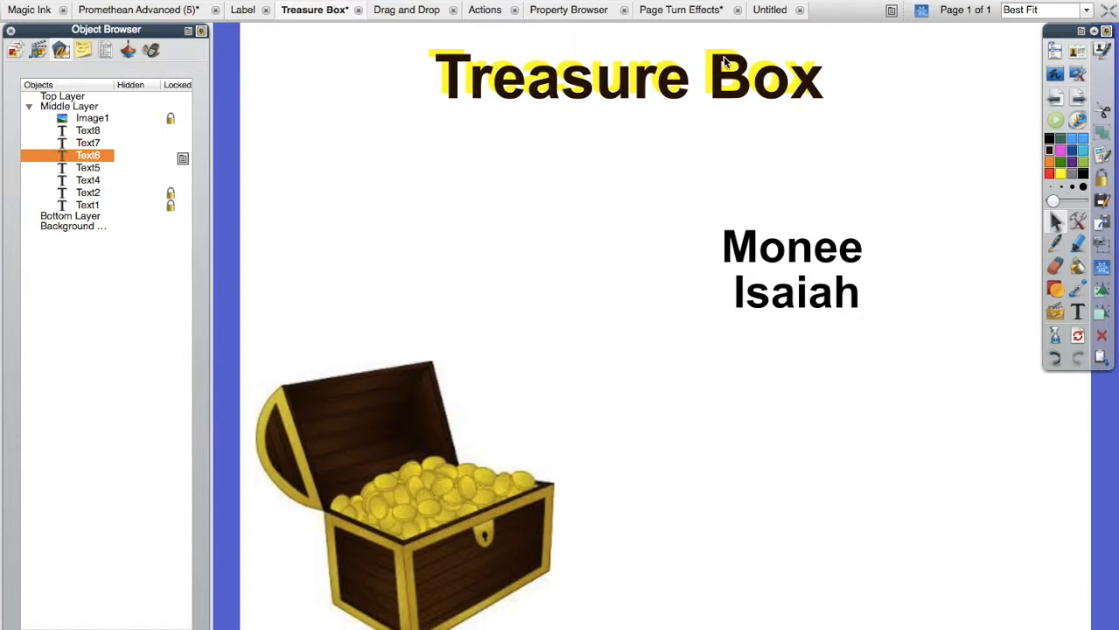
Step: In the Page Turn Effects flipchart, set the whole flipchart's page turn effect to Random and test it by turning to page 2 and back
left_click(689, 12)
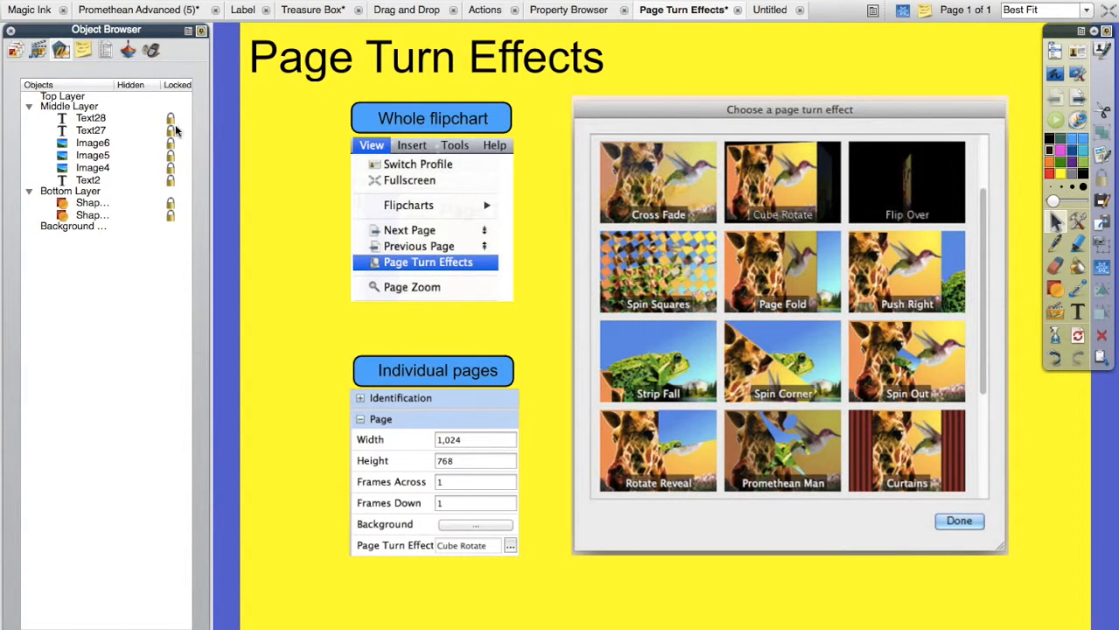
left_click(11, 32)
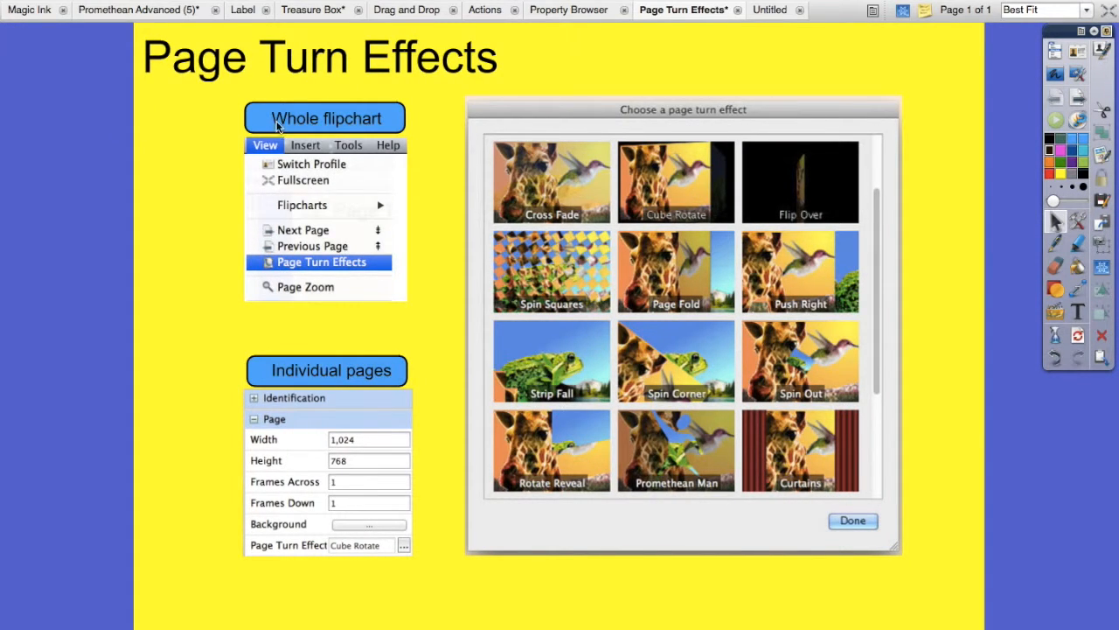
left_click(202, 0)
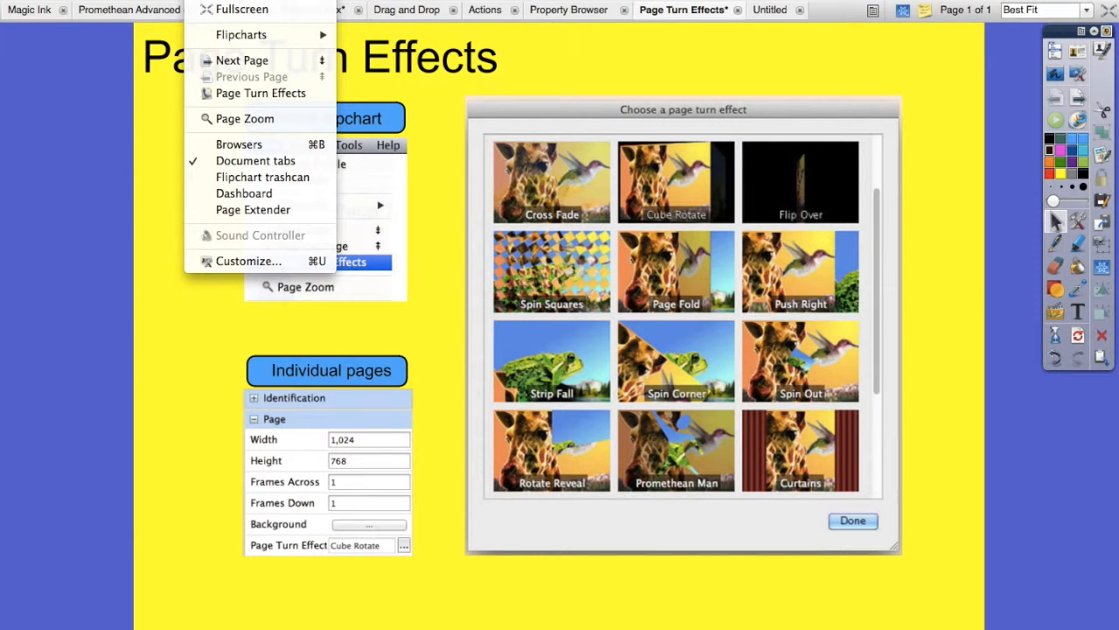
left_click(257, 94)
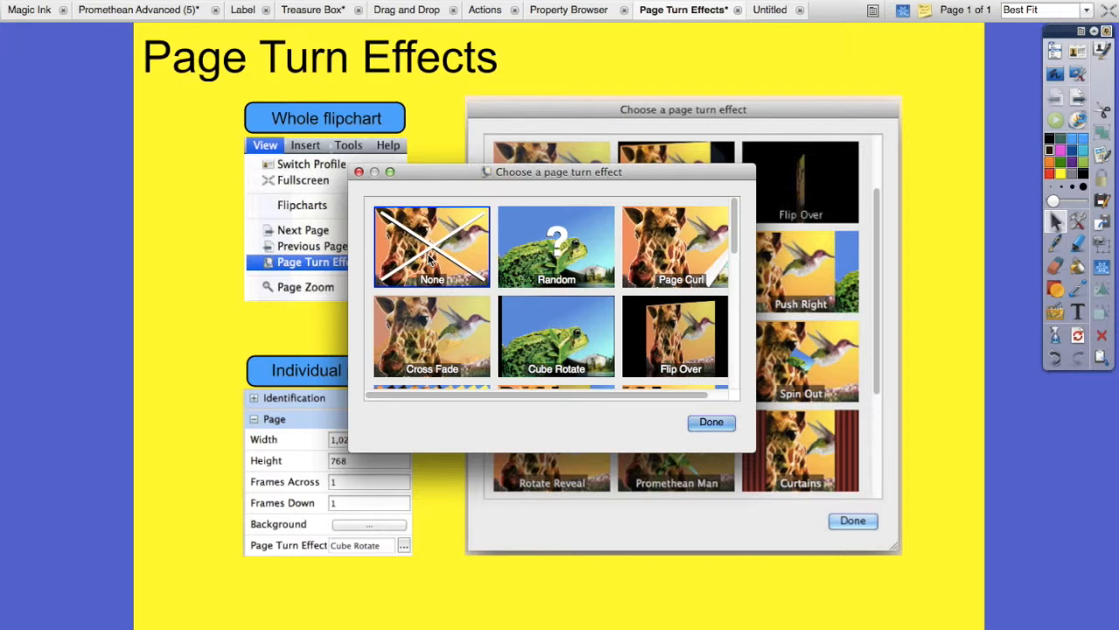
mouse_move(735, 213)
left_mouse_down()
mouse_move(729, 355)
mouse_move(720, 202)
left_mouse_up()
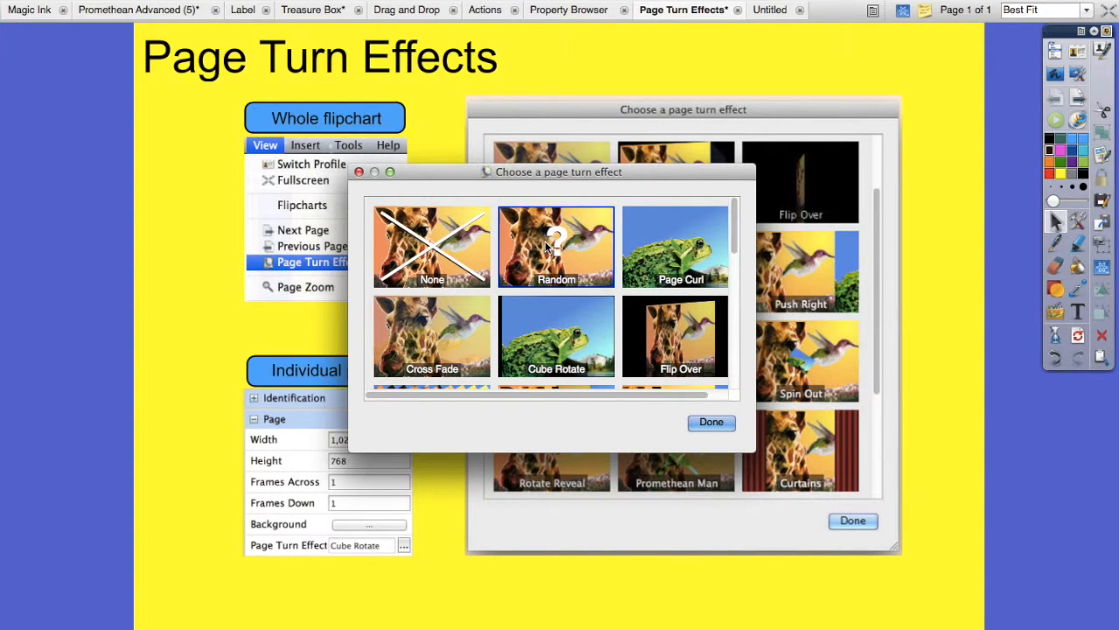
left_click(709, 428)
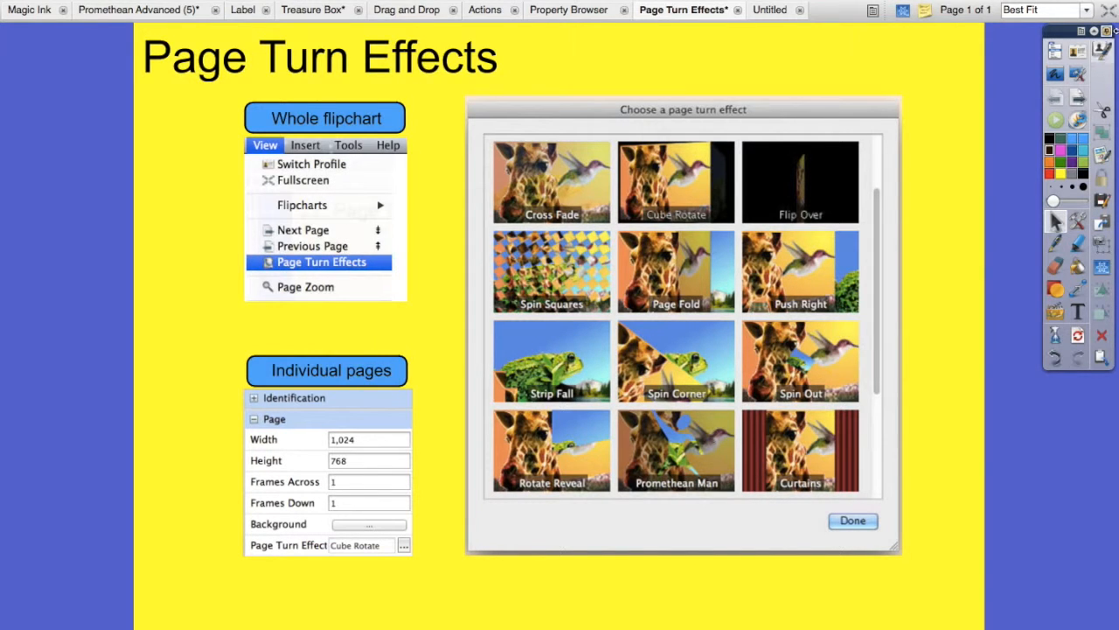
left_click(1080, 104)
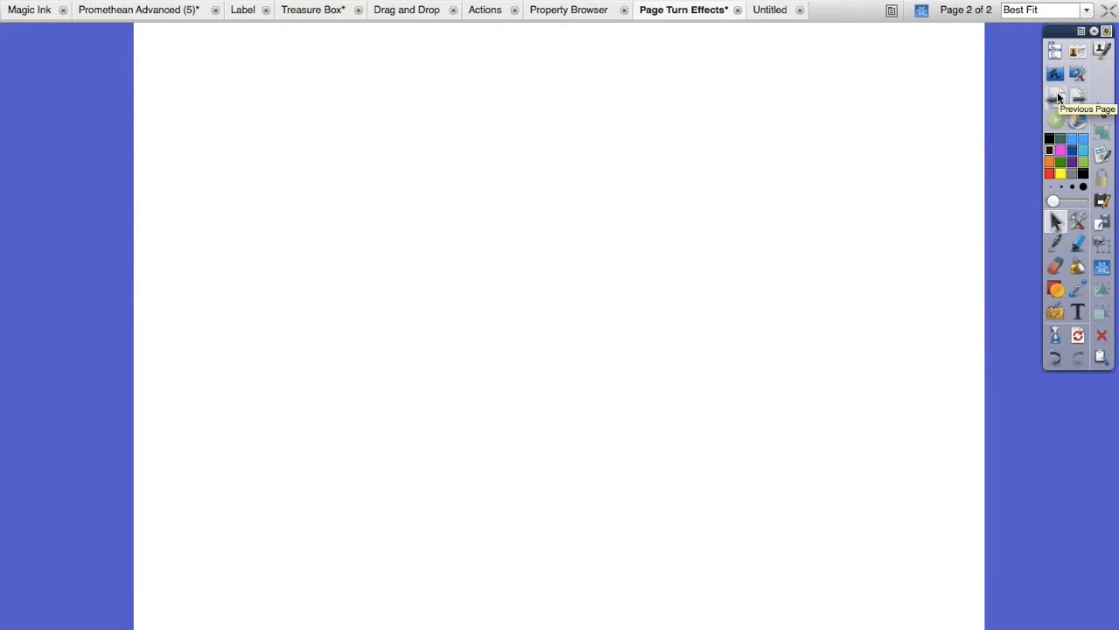
left_click(1056, 91)
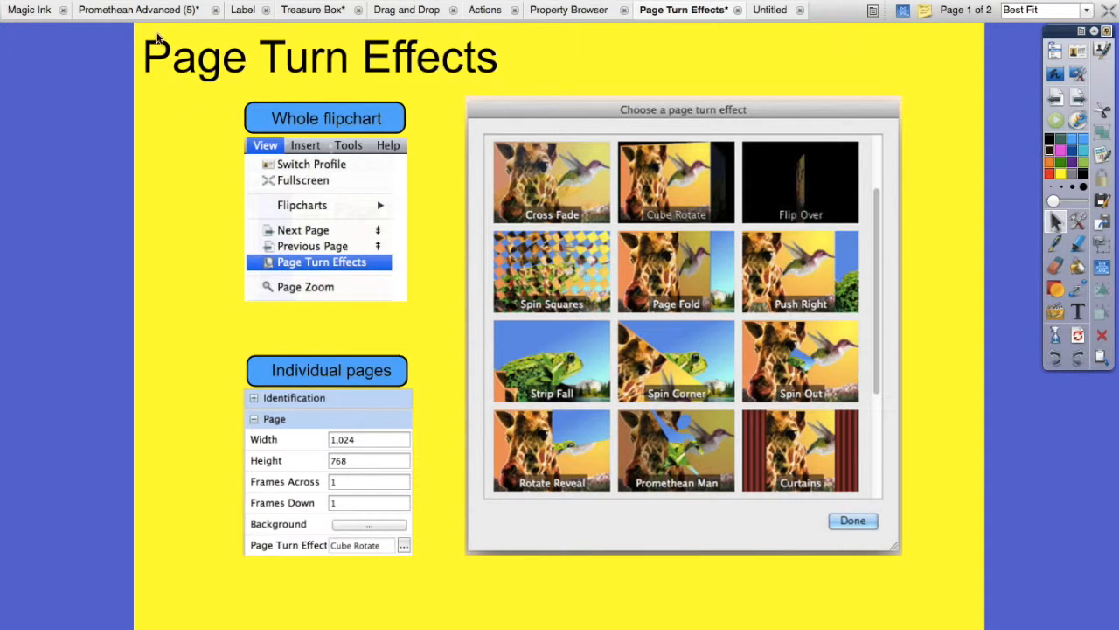
Step: Set the page turn effect of page 1 alone to Wipe in its page properties
left_click(199, 1)
left_click(214, 148)
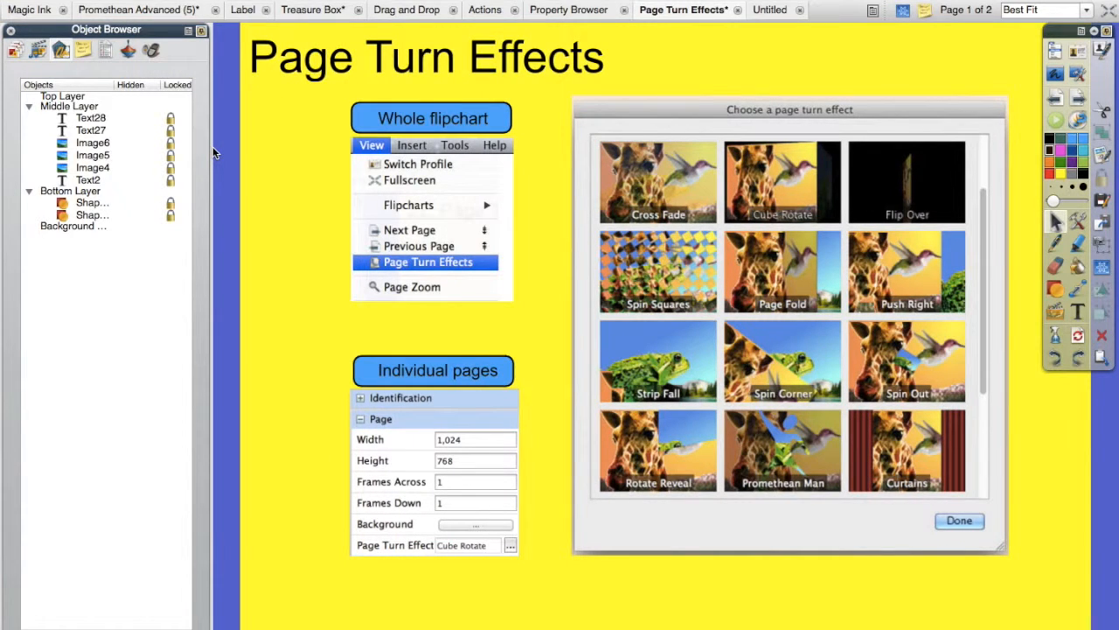
left_click(106, 51)
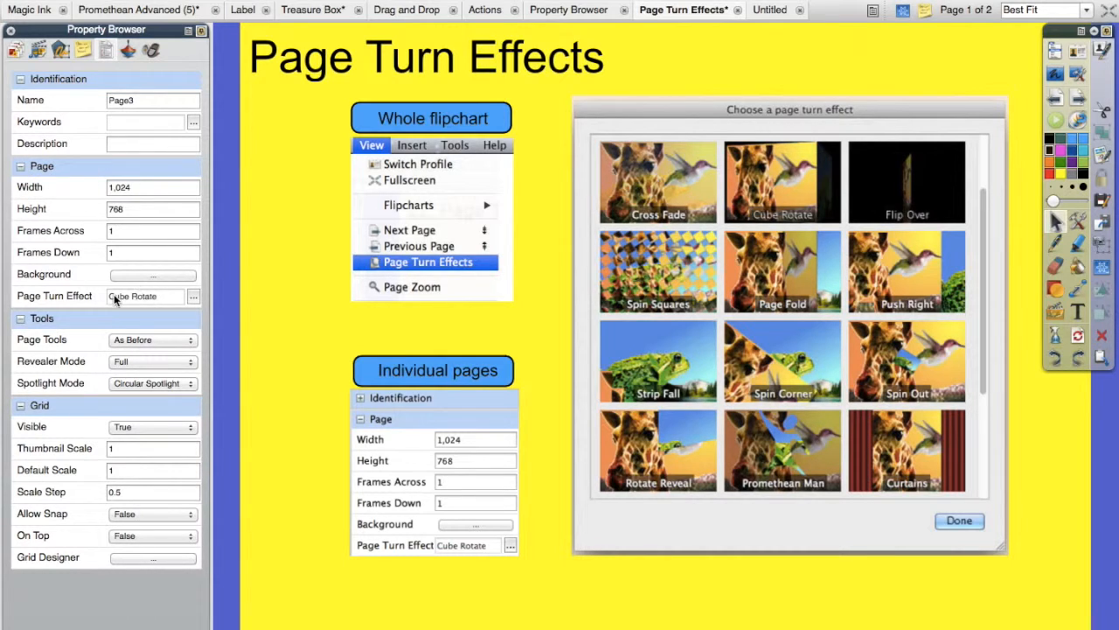
left_click(194, 299)
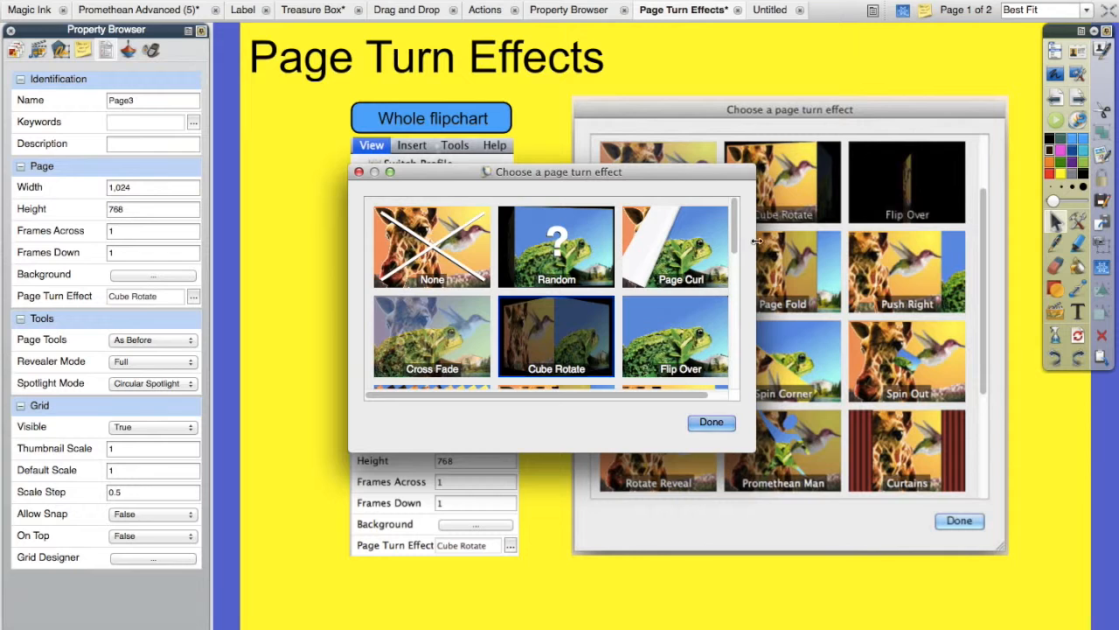
left_click_drag(736, 226, 724, 345)
left_click(681, 289)
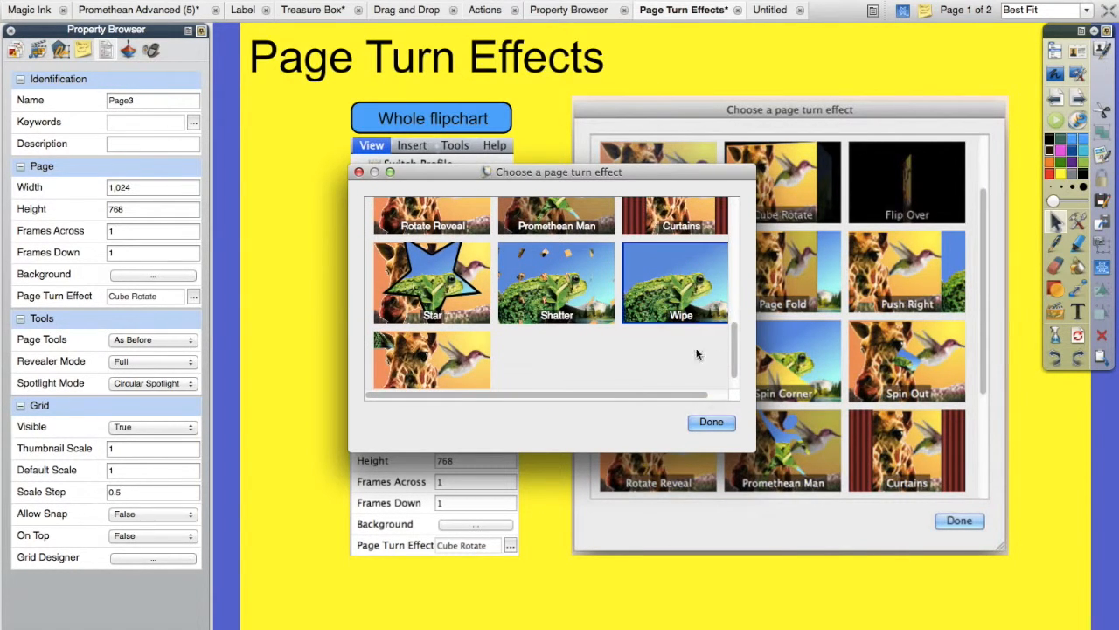
left_click(709, 423)
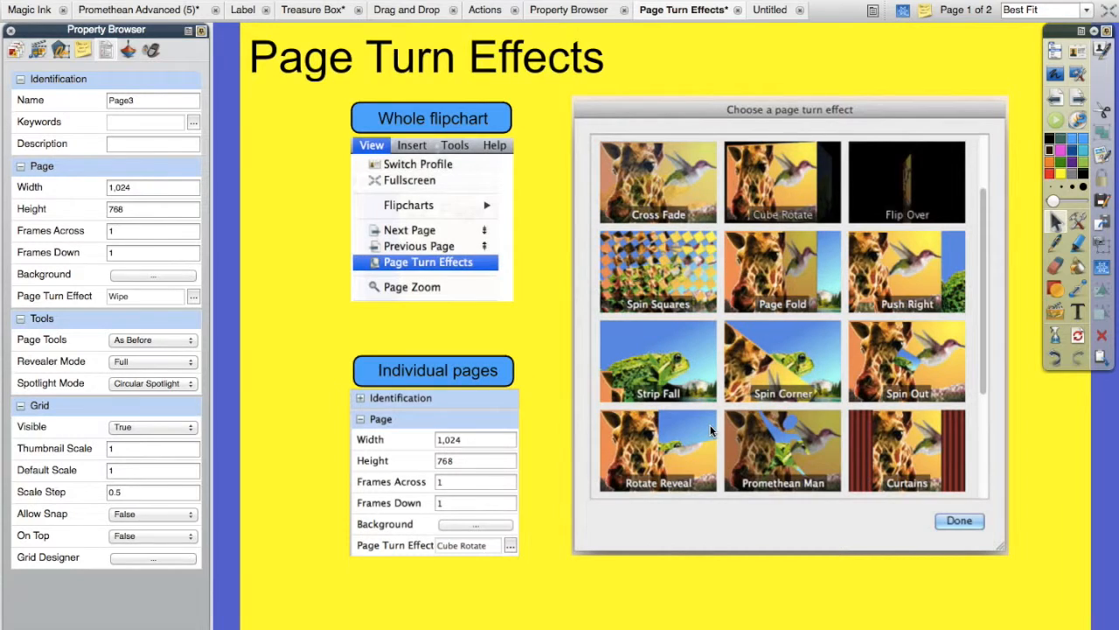